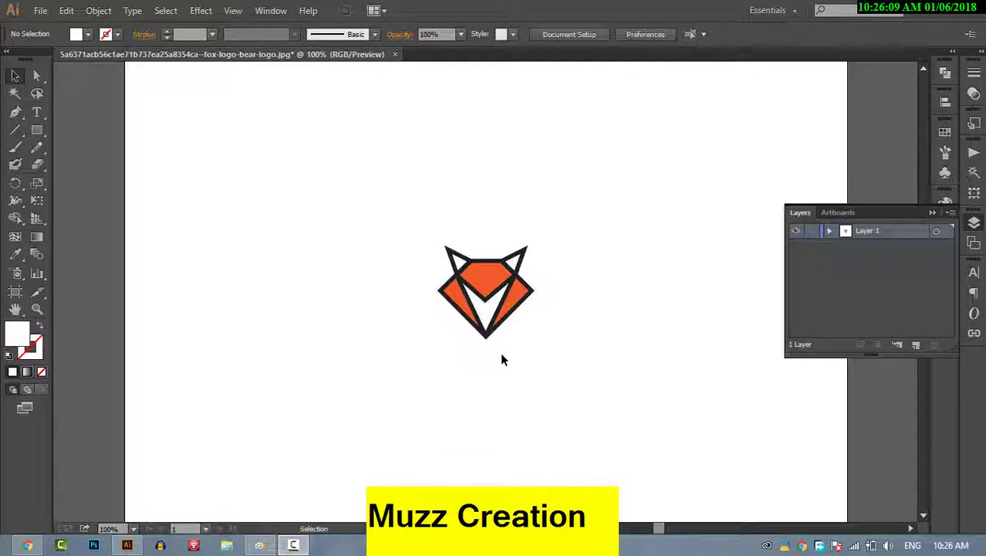
Step: Zoom into the fox head reference to about 400% and centre the whole head in view
key("z")
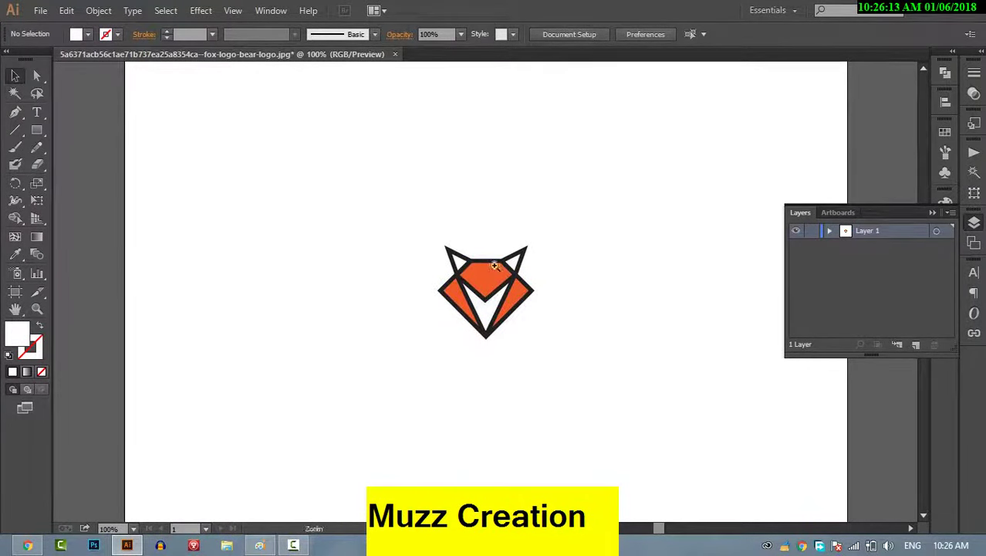
left_click_drag(466, 274, 432, 259)
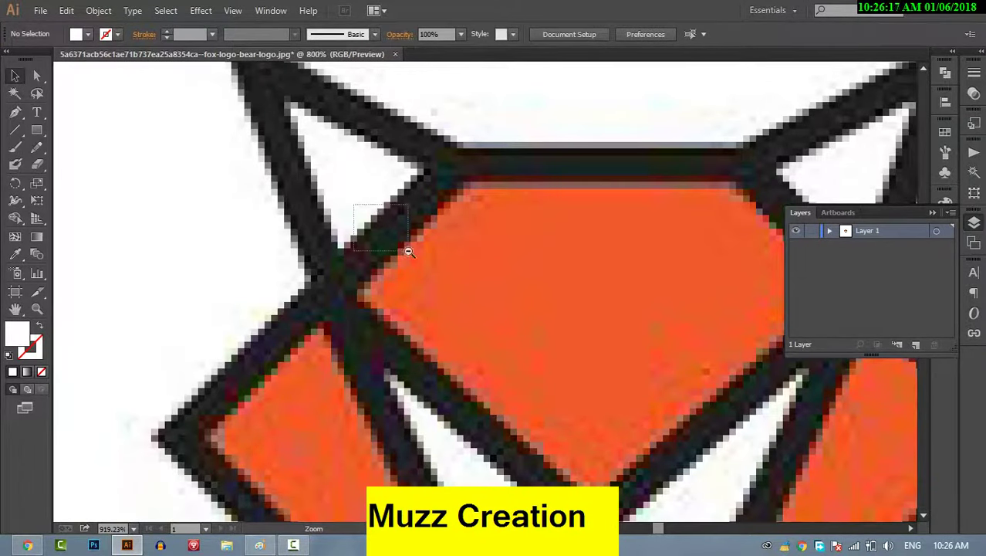
left_click(355, 208, "alt")
left_click_drag(409, 251, 640, 420)
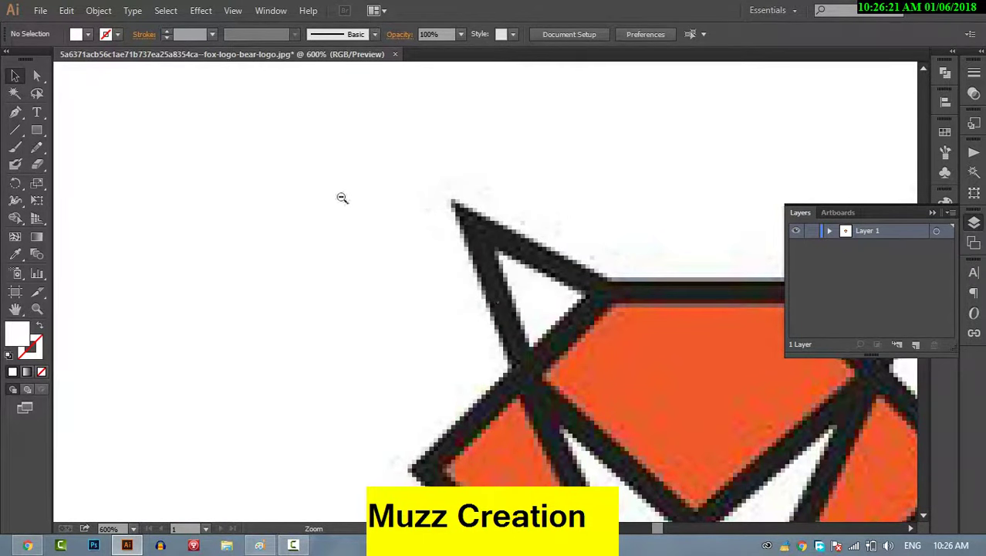
mouse_move(334, 195)
left_mouse_down()
mouse_move(855, 503)
mouse_move(622, 319)
left_mouse_up()
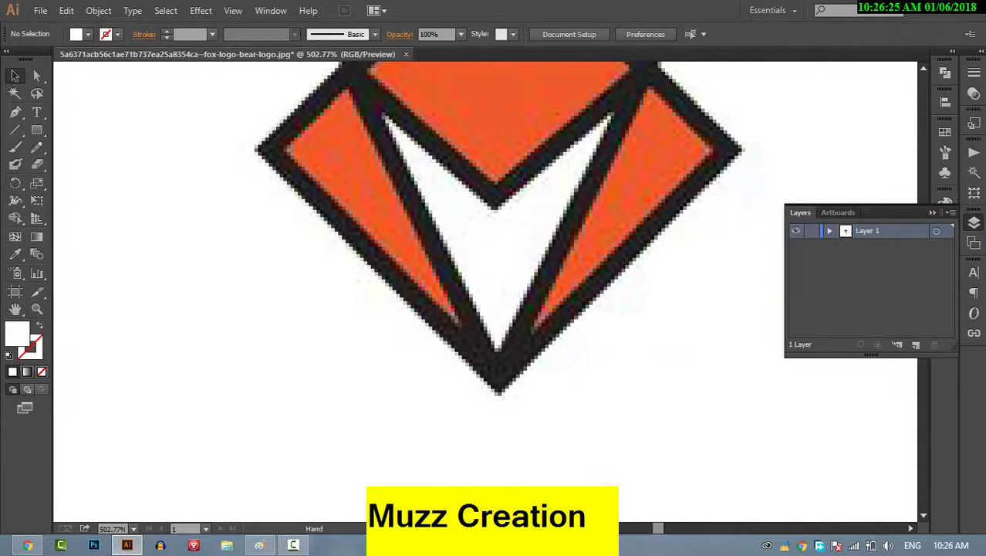
left_click_drag(581, 375, 580, 452)
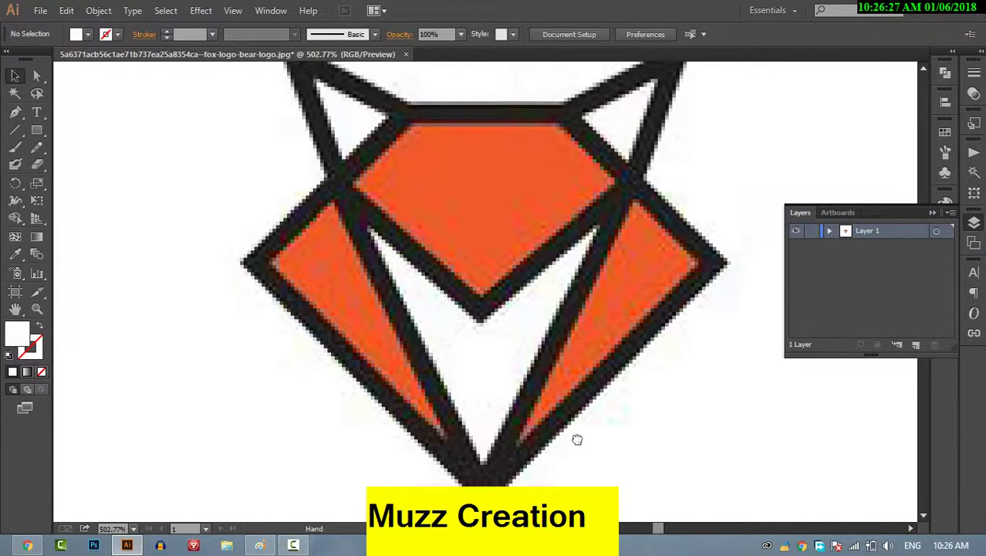
key("ctrl+minus")
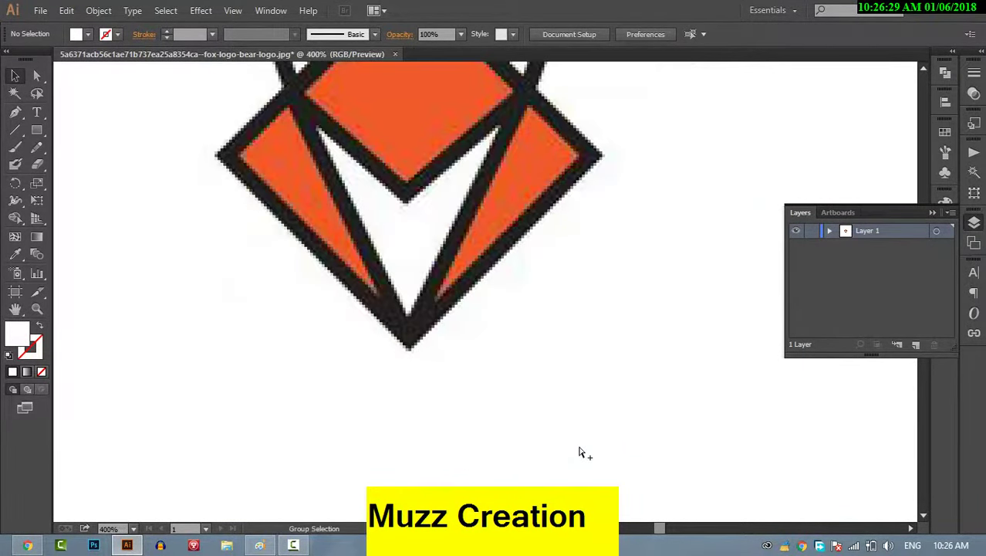
mouse_move(572, 400)
left_mouse_down()
mouse_move(606, 434)
mouse_move(622, 505)
left_mouse_up()
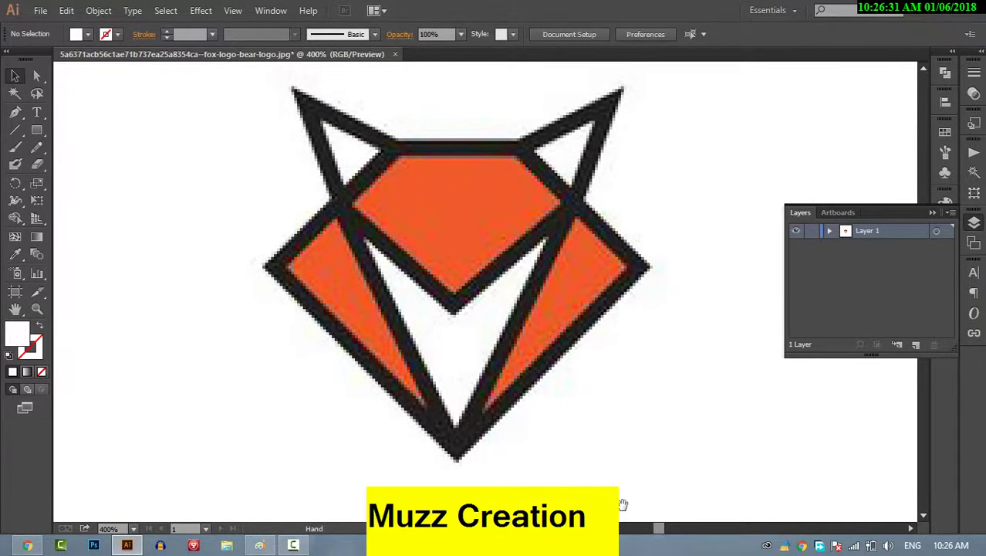
key("p")
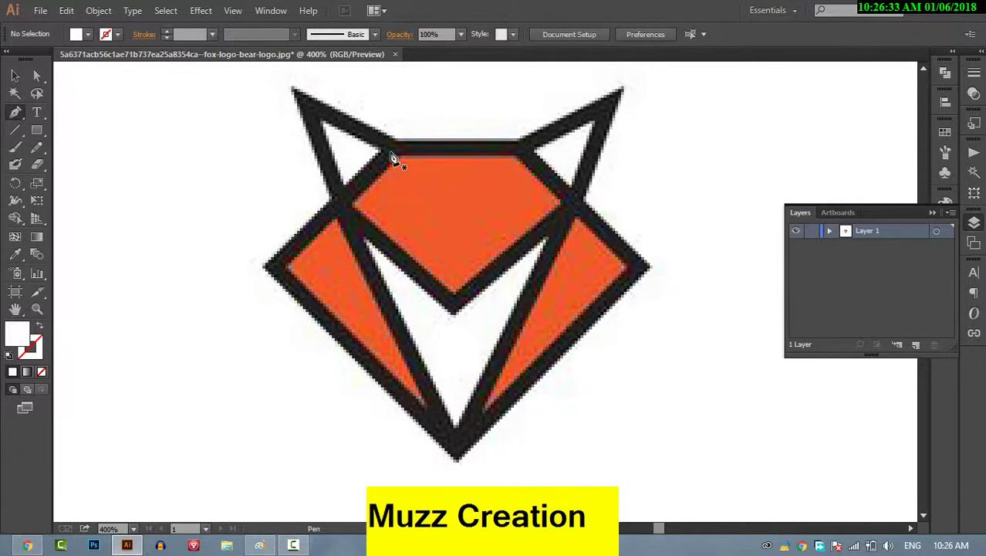
Step: Trace the face through its top-left, left corner, chin tip, right corner and top-right, closing the path
left_click(394, 150)
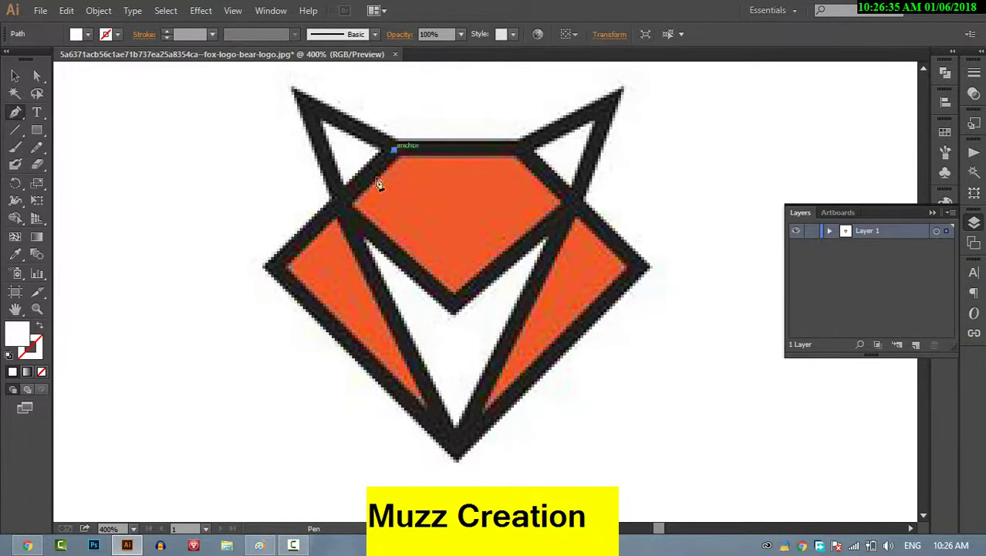
left_click(275, 267)
key("ctrl+z")
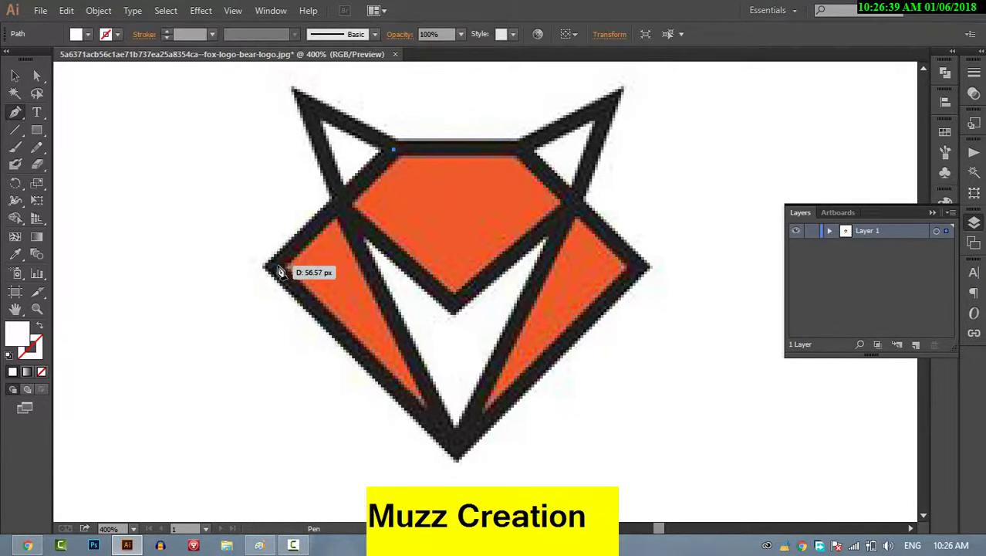
left_click(278, 268)
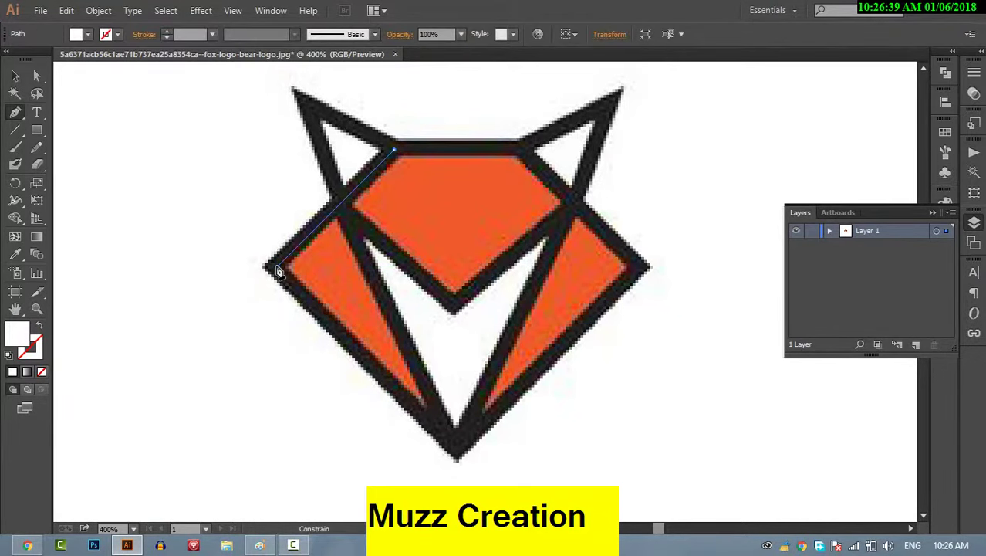
left_click(456, 450)
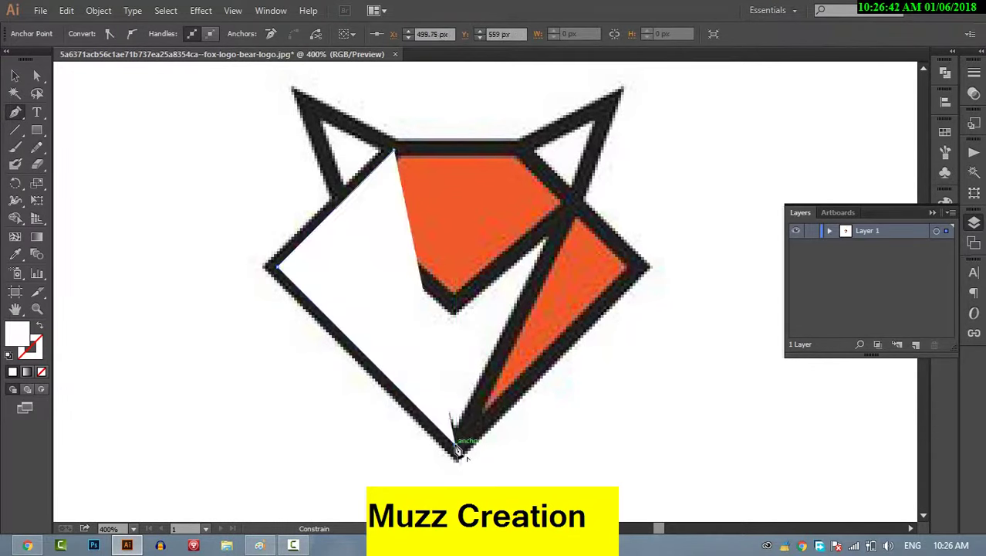
left_click(636, 267)
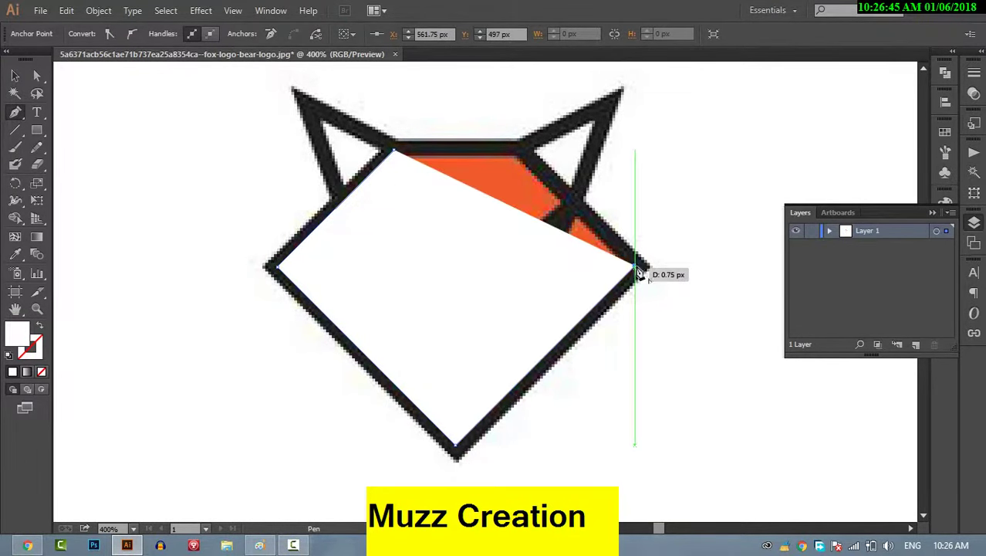
left_click(522, 150)
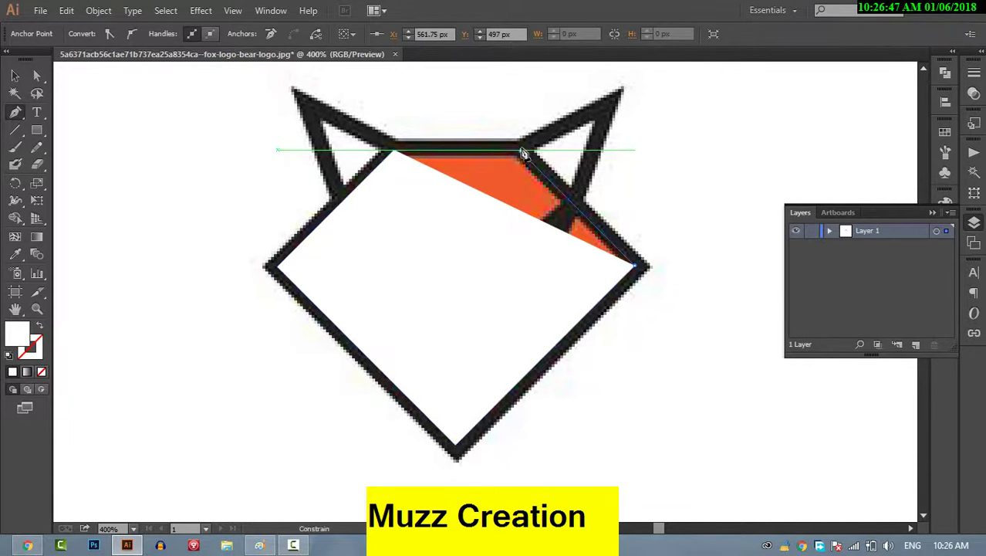
left_click(395, 153)
left_click(394, 153, "ctrl")
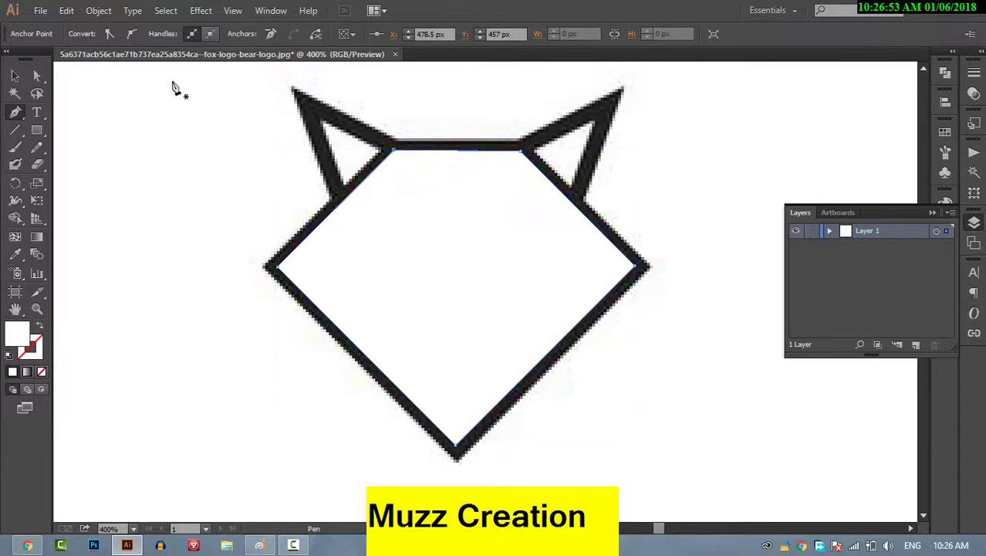
Step: Select the traced face shape and clear its stroke and fill to reveal the fox beneath
key("v")
left_click(488, 261)
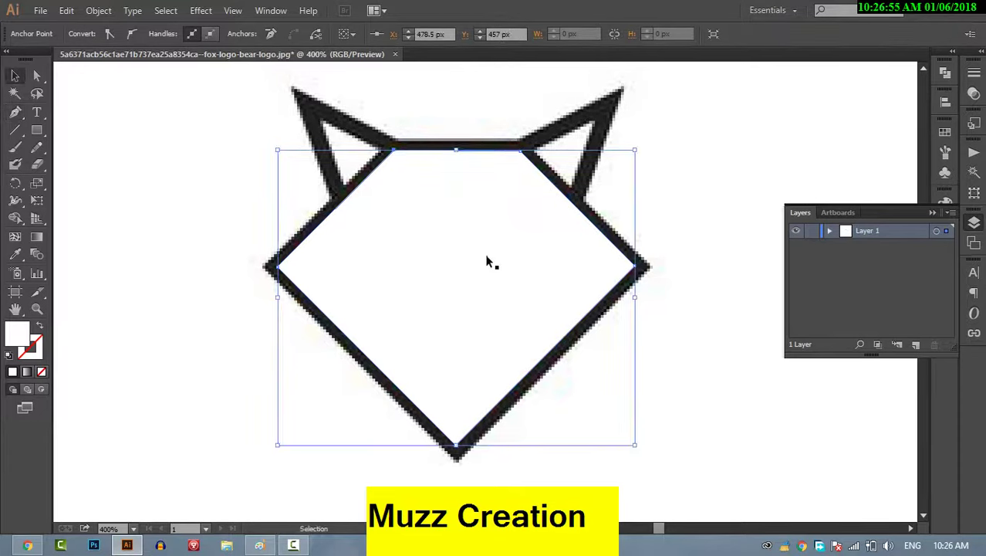
left_click(167, 32)
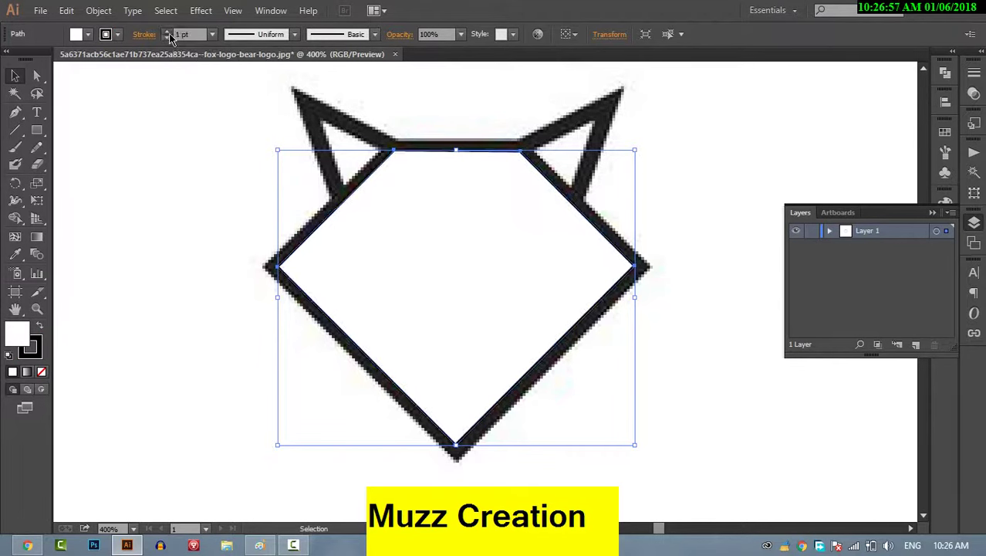
left_click(167, 32)
left_click(168, 32)
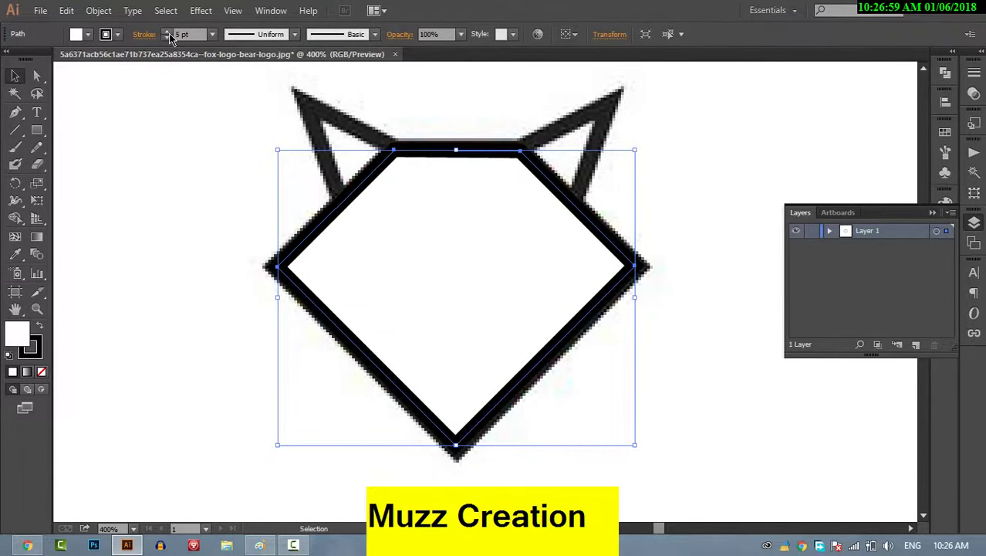
left_click(91, 36)
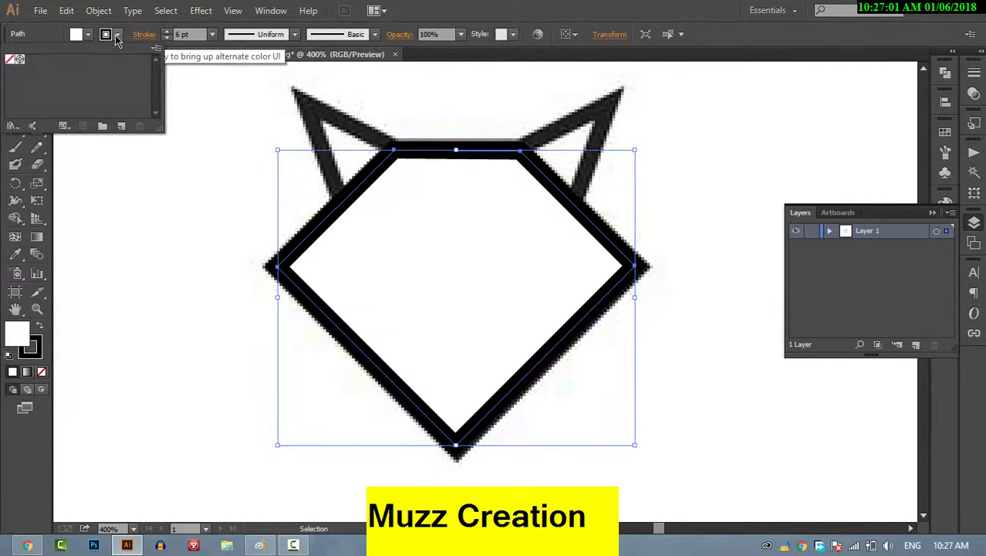
left_click(14, 61)
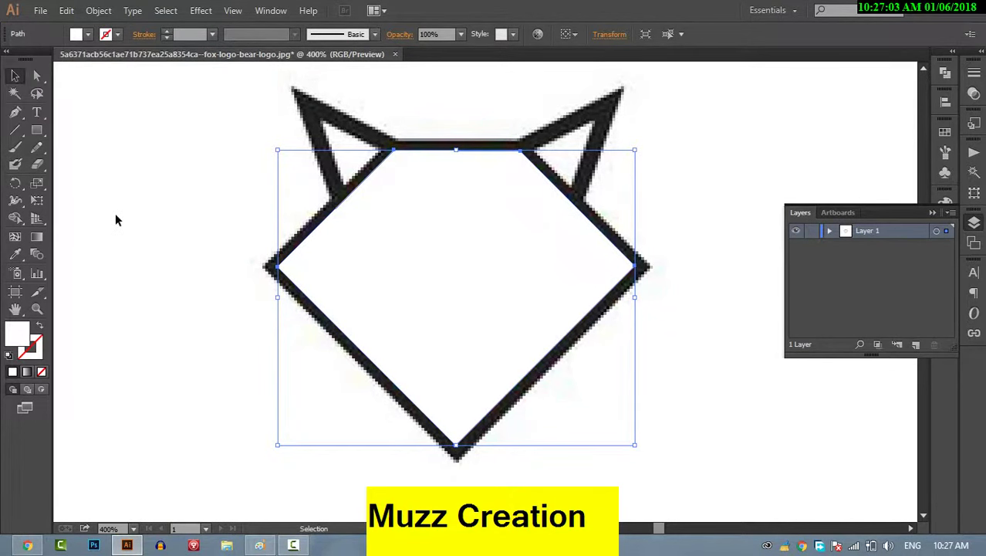
left_click(87, 34)
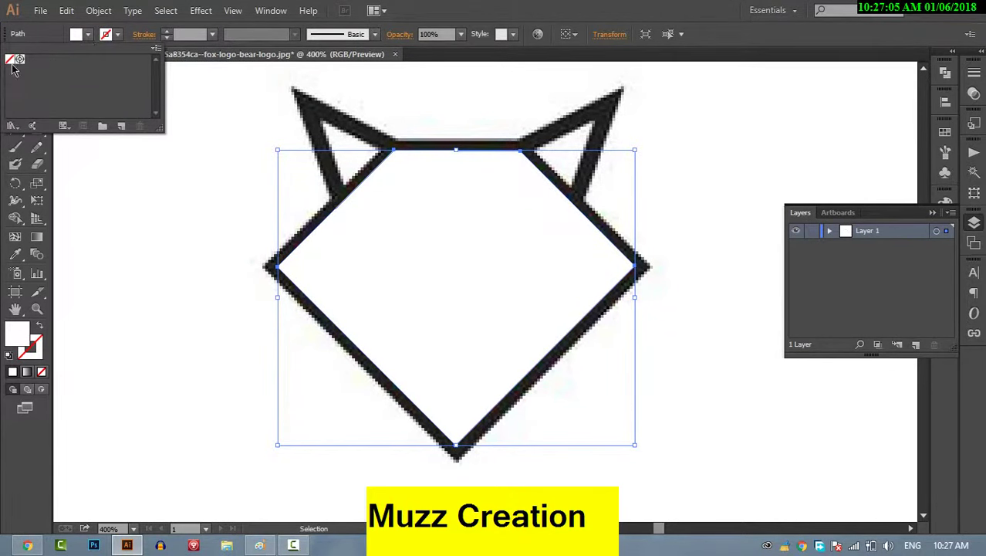
left_click(11, 60)
Step: Give the face outline a near-black 6 pt stroke with no fill, then deselect it
left_click(108, 35)
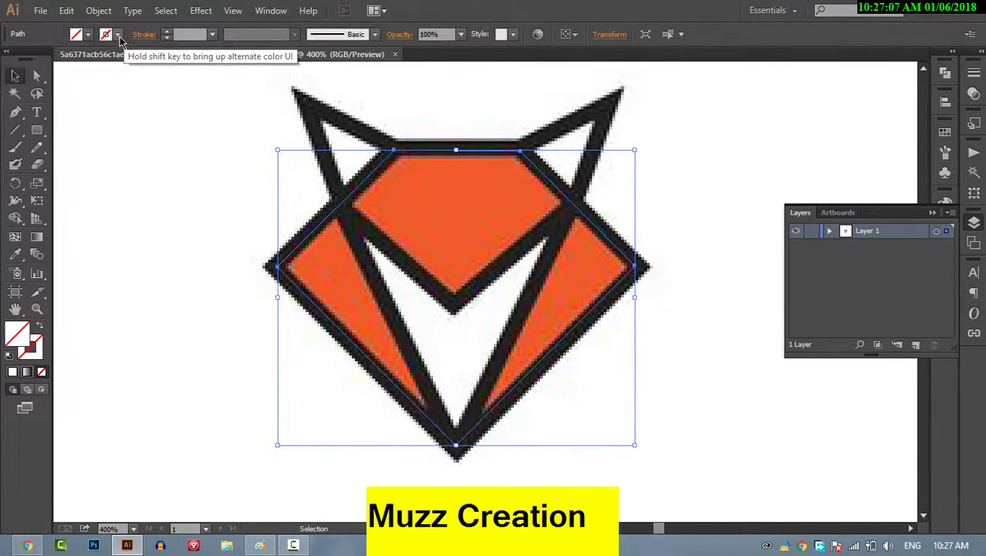
double_click(31, 348)
left_click(295, 409)
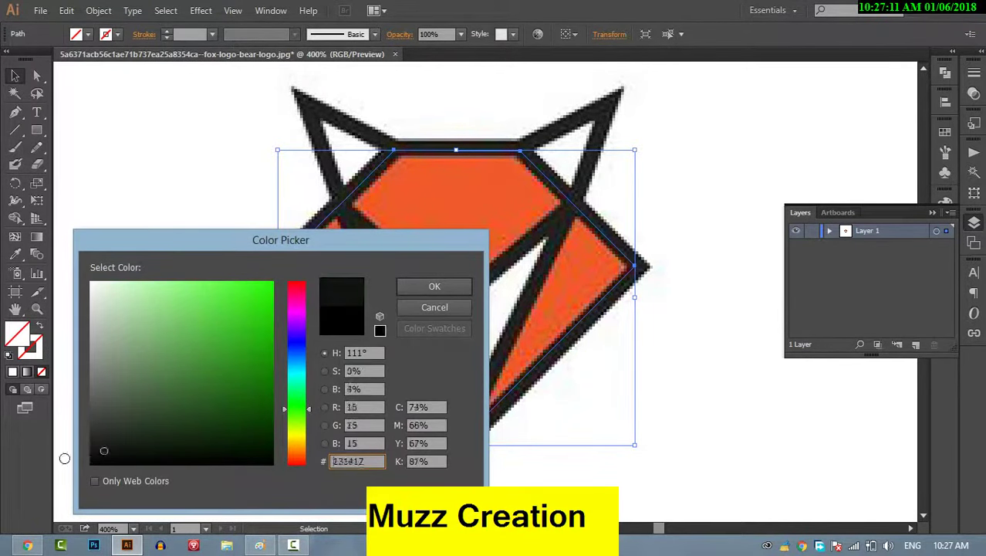
left_click(437, 286)
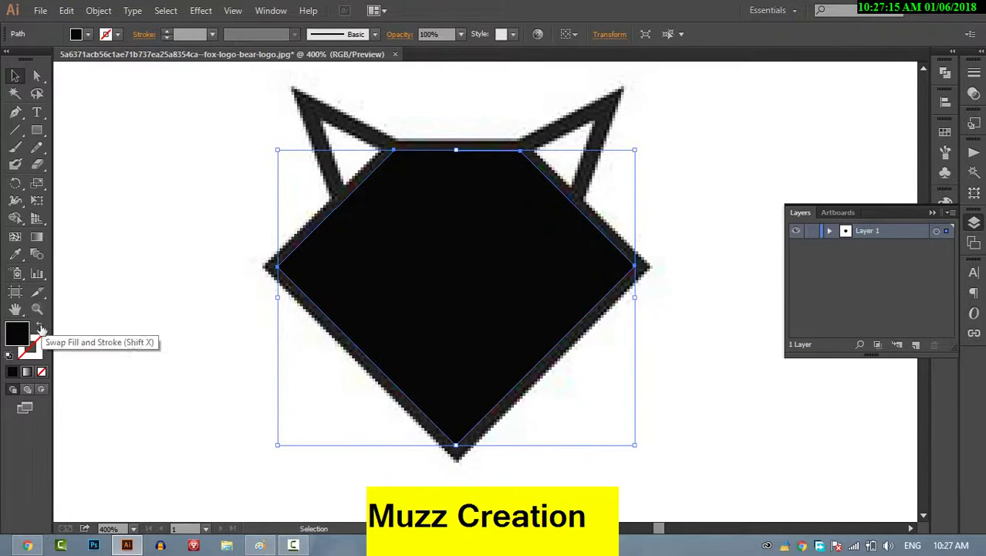
left_click(41, 327)
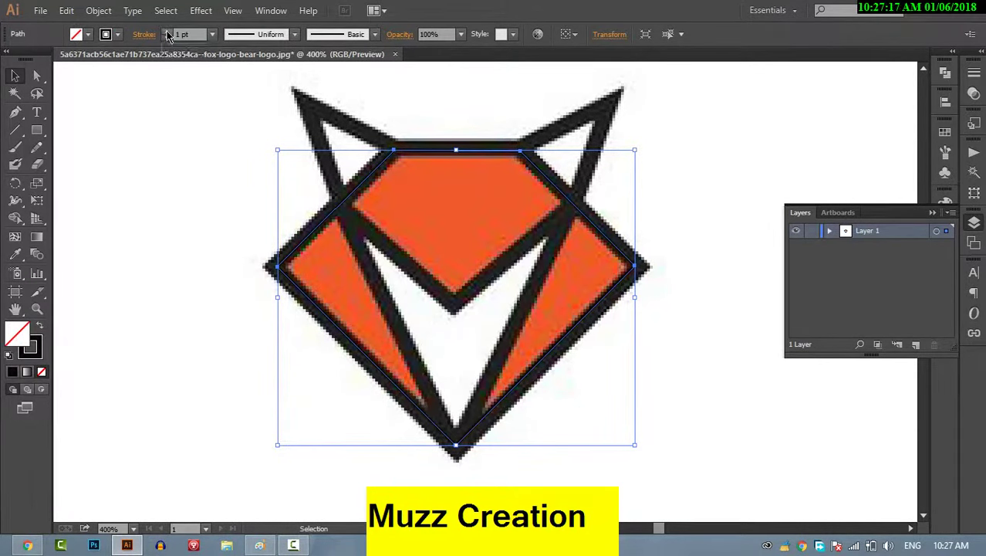
left_click(167, 32)
left_click(167, 32)
left_click(167, 32)
left_click(167, 32)
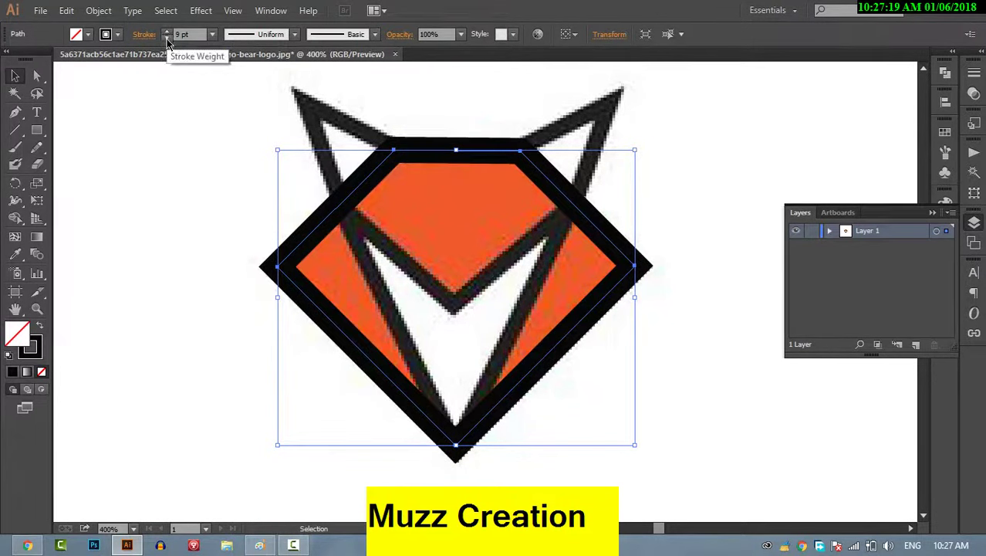
left_click(166, 37)
left_click(166, 37)
left_click(150, 171)
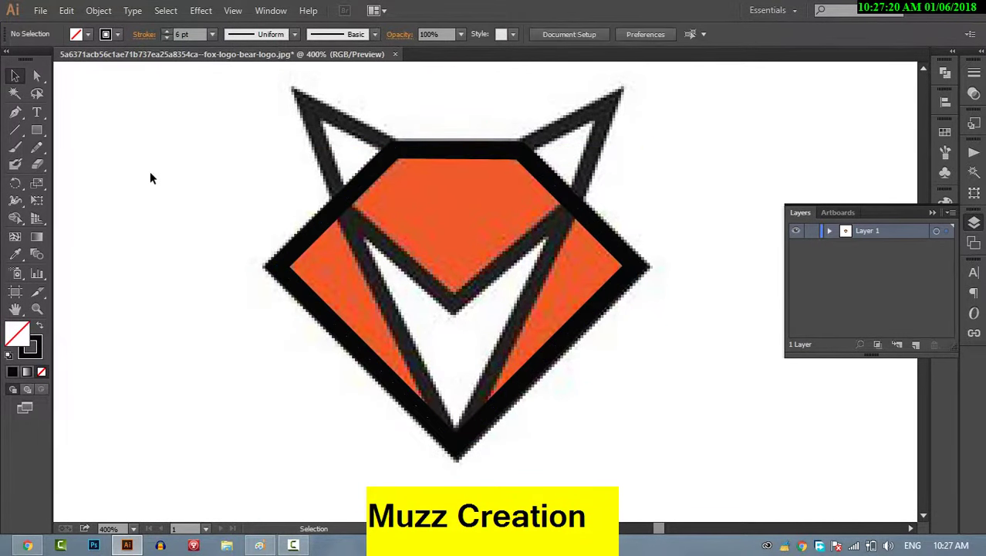
left_click(474, 155)
left_click(134, 214)
key("p")
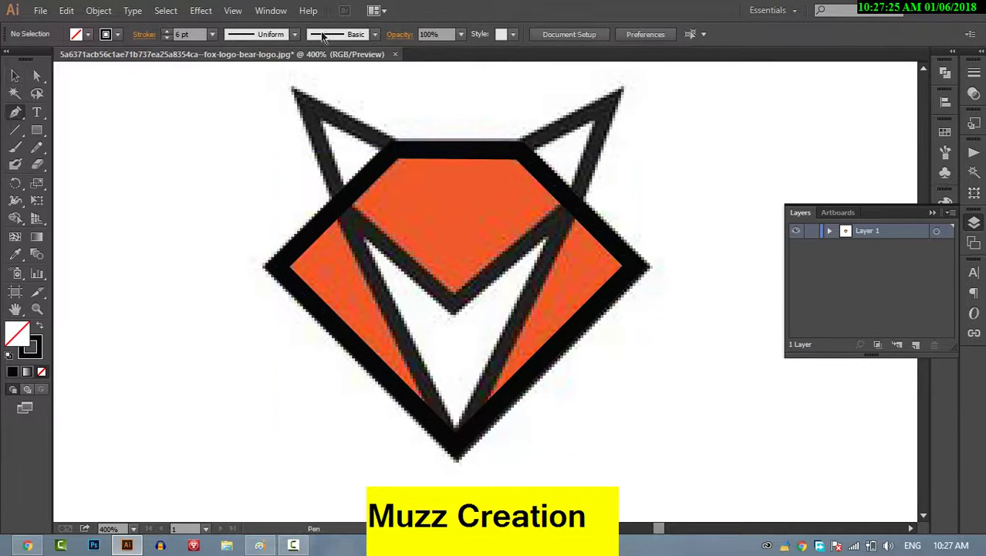
Step: Draw the left ear as a closed triangle from its tip to the head's top edge
left_click(294, 91)
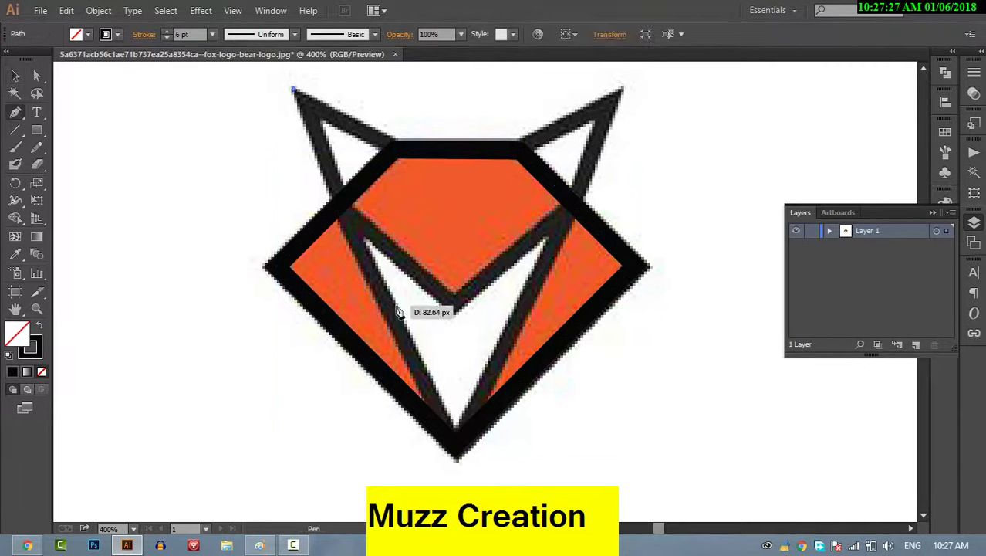
left_click(340, 202)
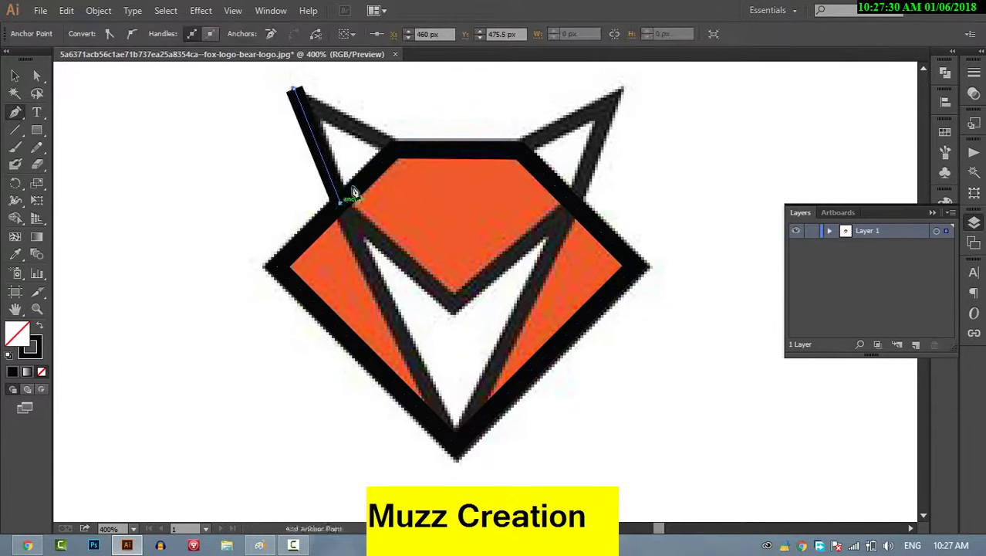
left_click(394, 150)
left_click(295, 92)
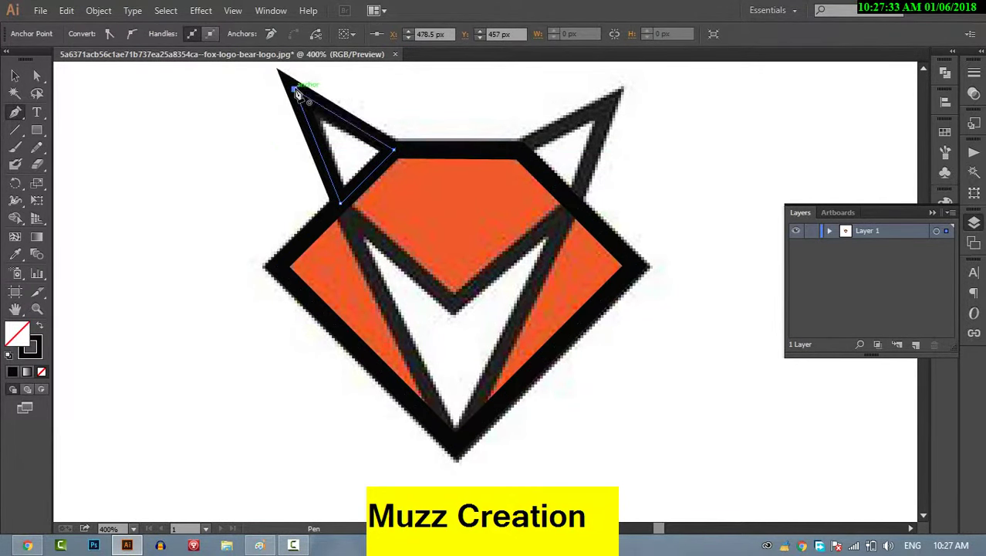
Step: Draw the right ear as a closed path across the face's top and the right ear tip
left_click(394, 149)
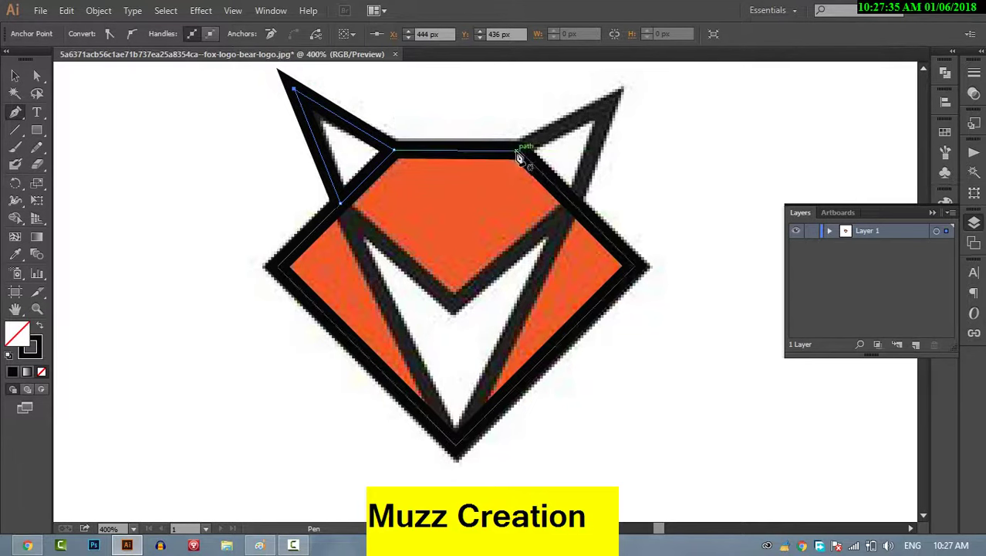
left_click(521, 152)
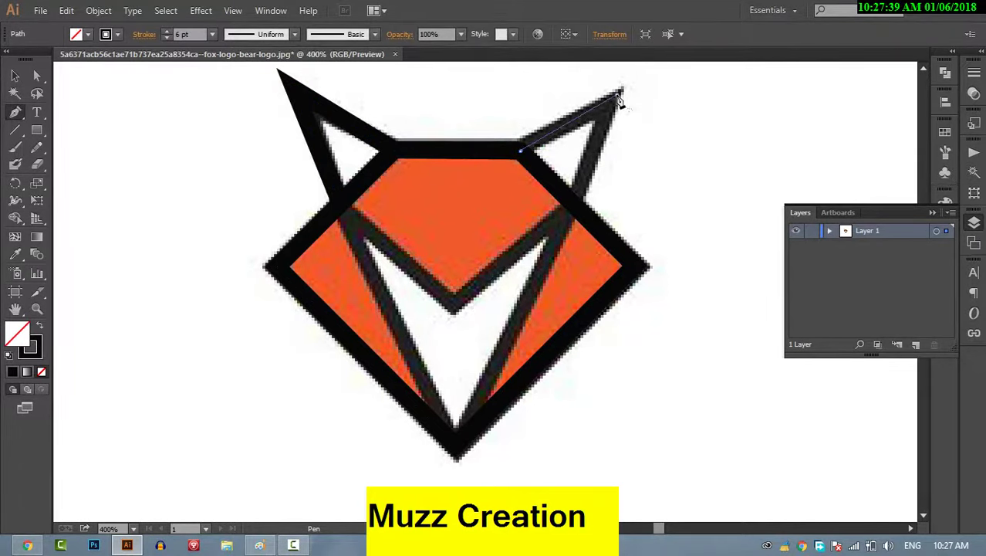
left_click(617, 94)
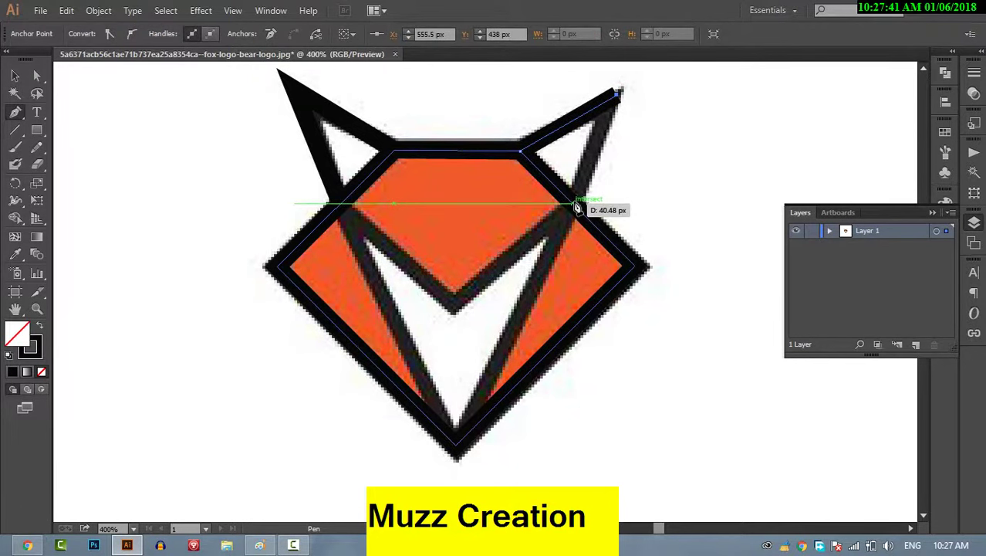
left_click(574, 204)
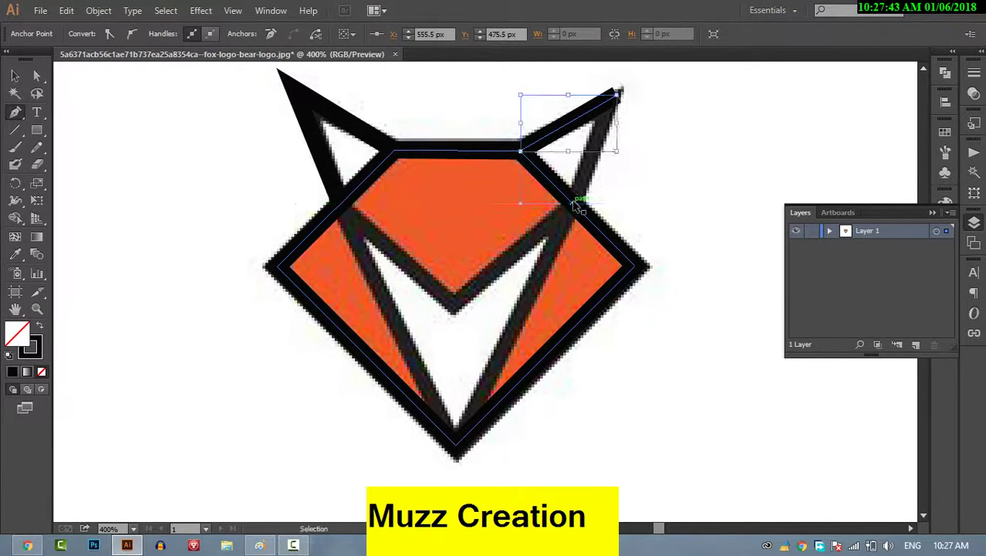
left_click(522, 152)
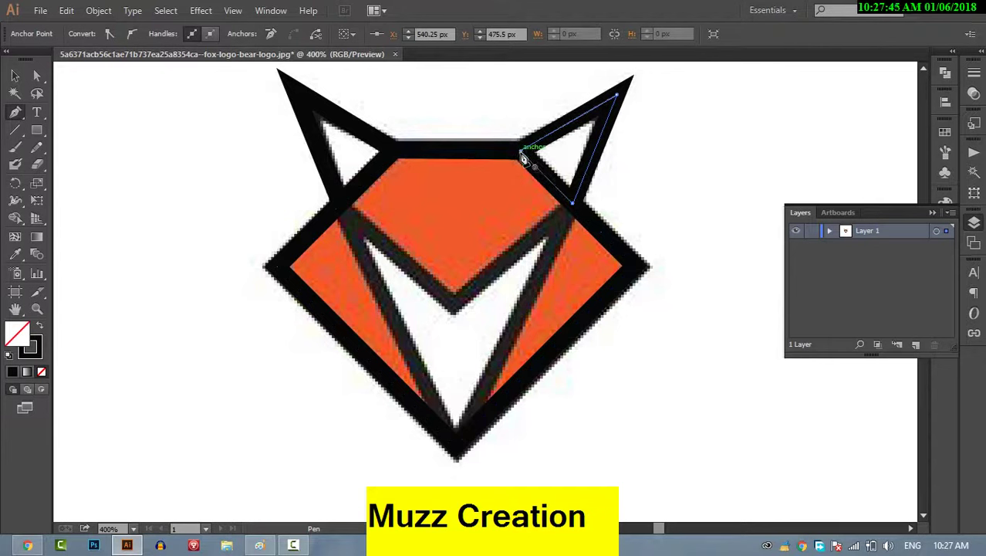
Step: Draw the closed V-shaped muzzle path from both face edges down to the chin tip
left_click(345, 213)
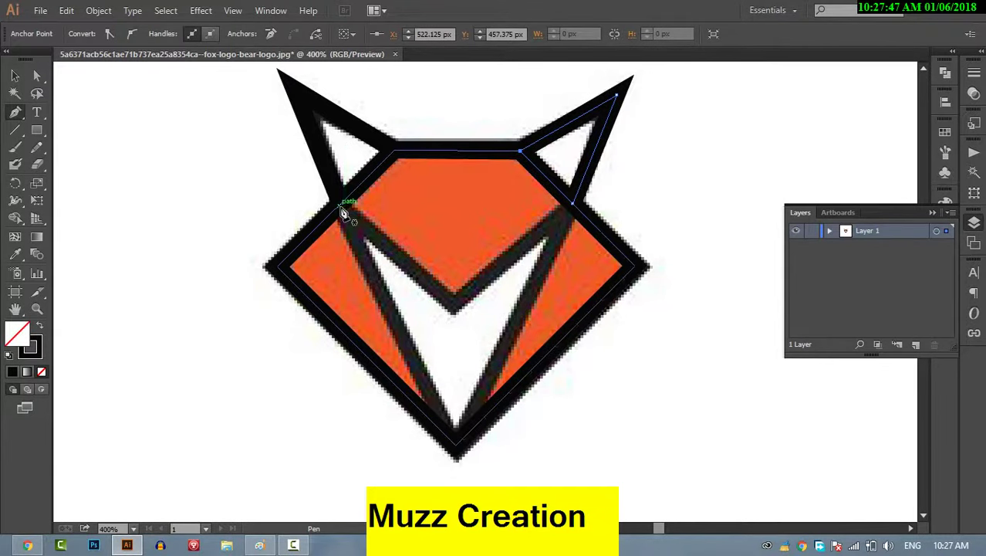
left_click(340, 207)
left_click(455, 443)
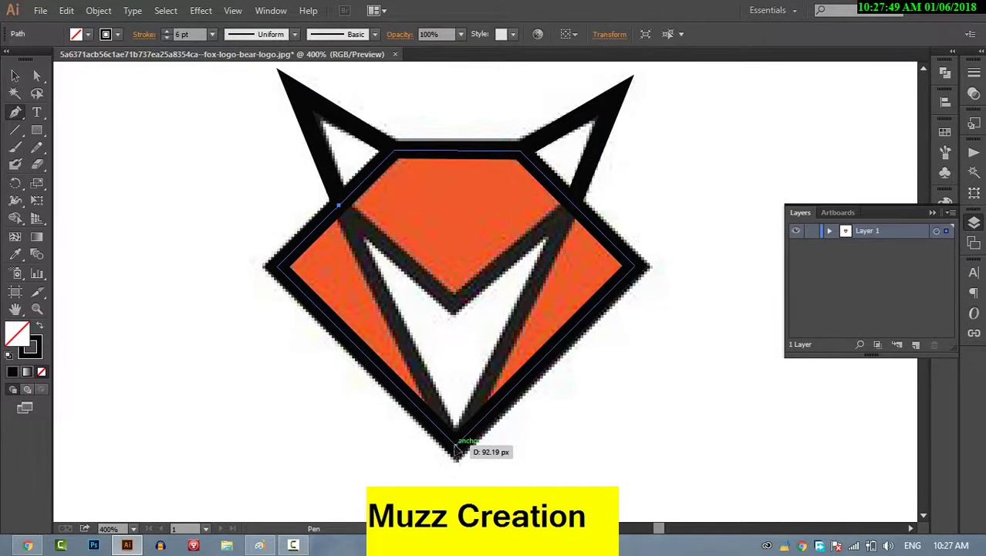
left_click(575, 207)
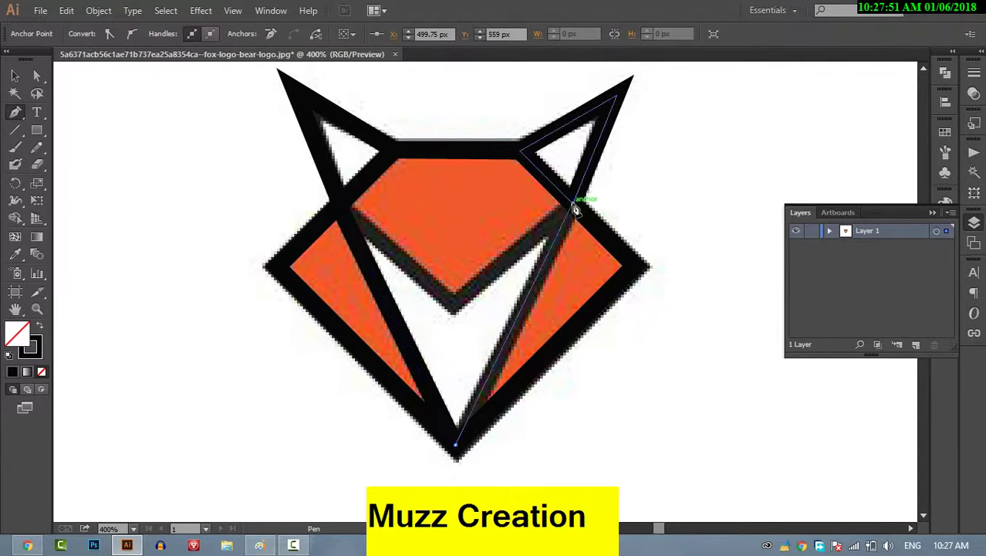
left_click(455, 310)
left_click(339, 206)
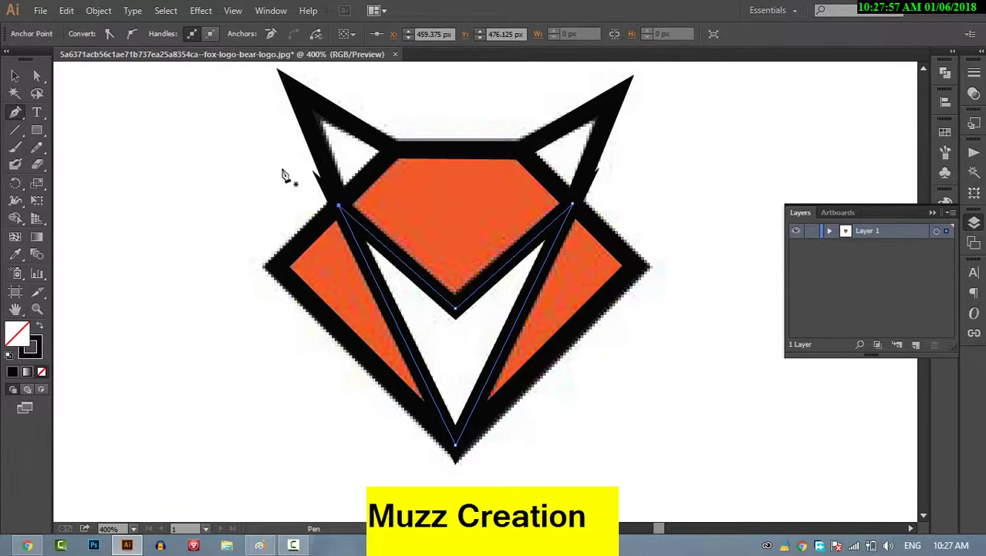
Step: In Outline view, nudge the muzzle's left anchor exactly onto the ear intersection
key("ctrl+y")
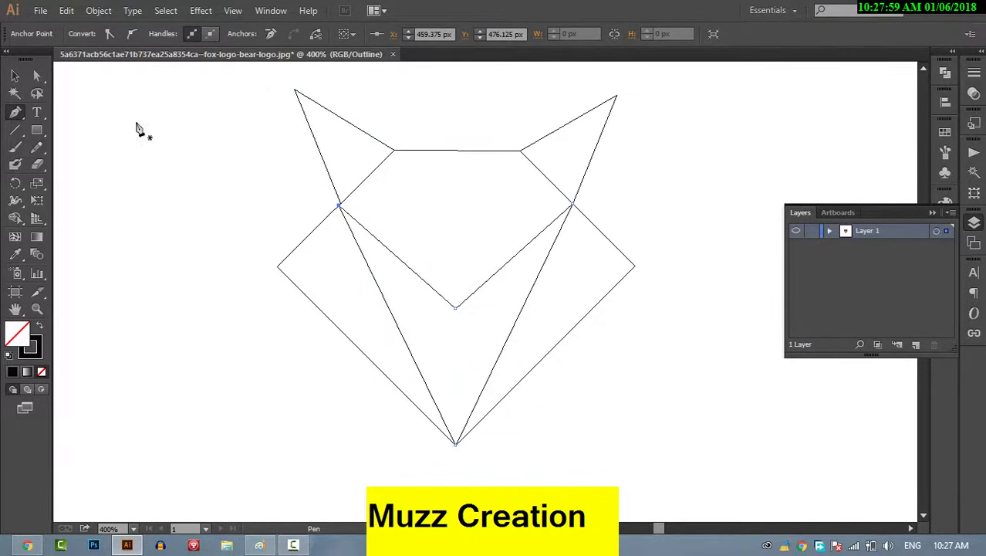
key("v")
left_click(340, 206)
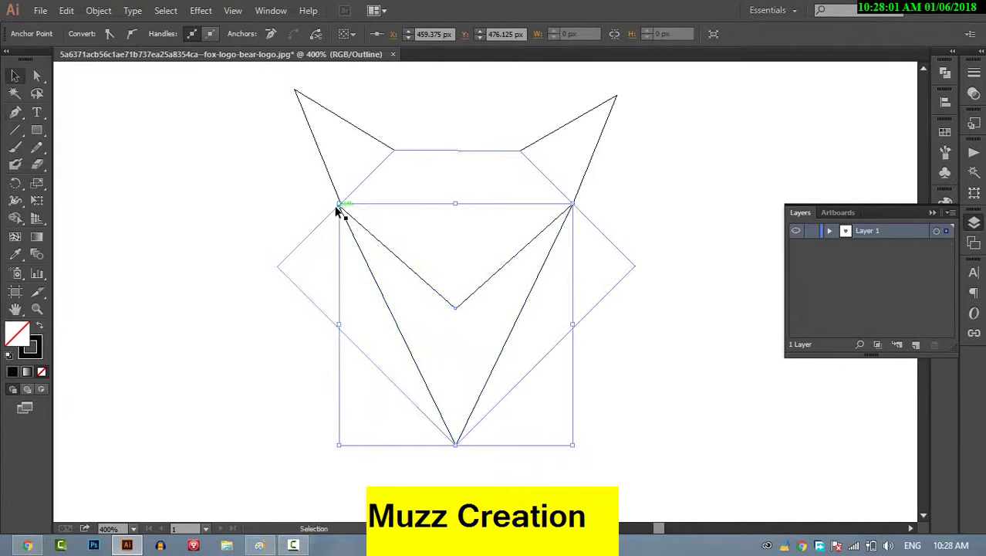
key("a")
left_click(339, 206)
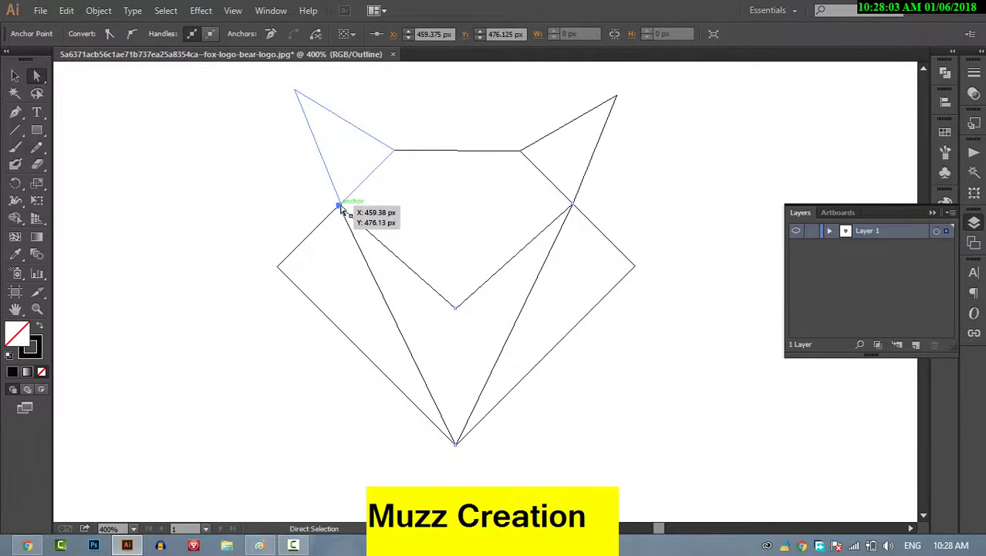
left_click_drag(340, 206, 340, 206)
left_click(219, 231)
left_click_drag(343, 204, 345, 206)
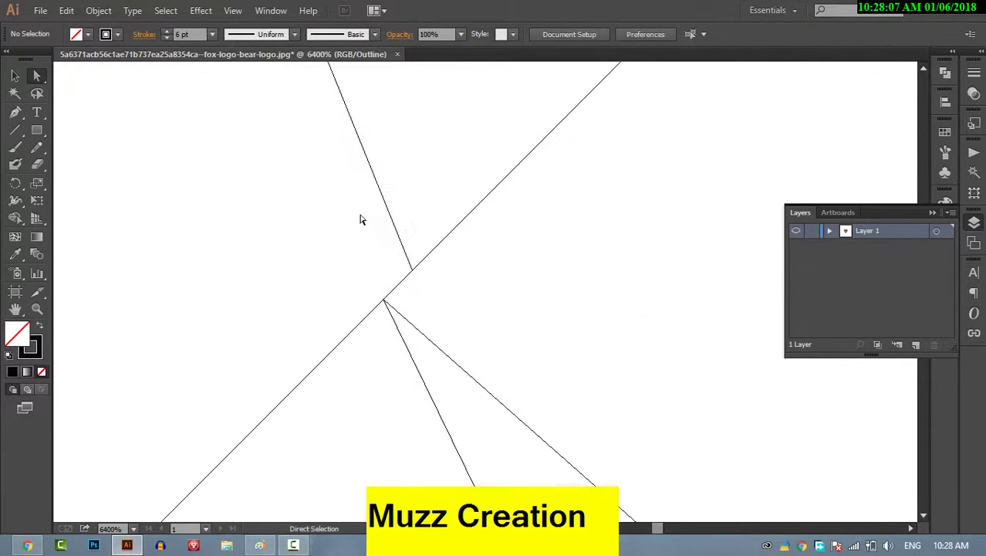
mouse_move(388, 301)
left_mouse_down()
mouse_move(412, 269)
mouse_move(209, 294)
left_mouse_up()
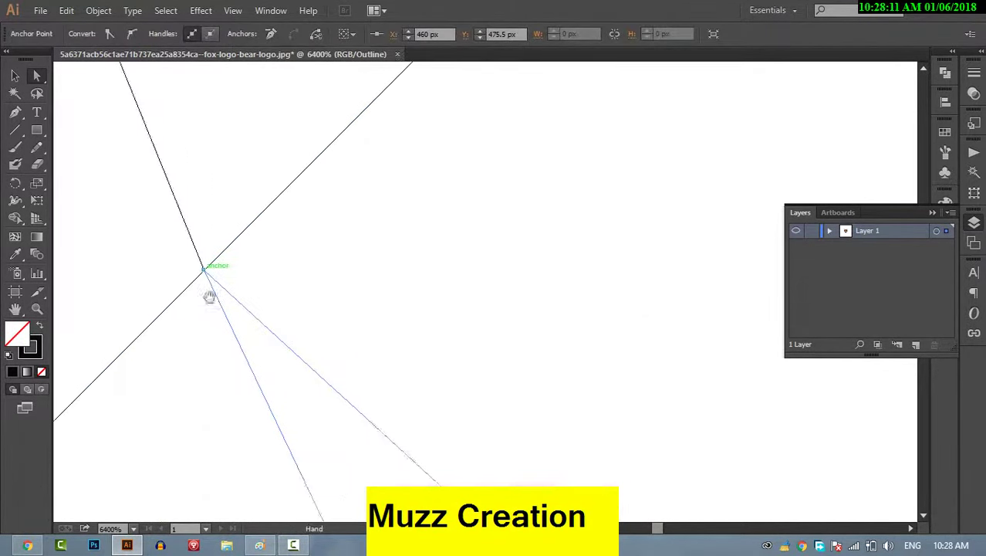
Step: Zoom out to the whole artboard, deselect, and return to colour Preview
left_click_drag(511, 258, 420, 234)
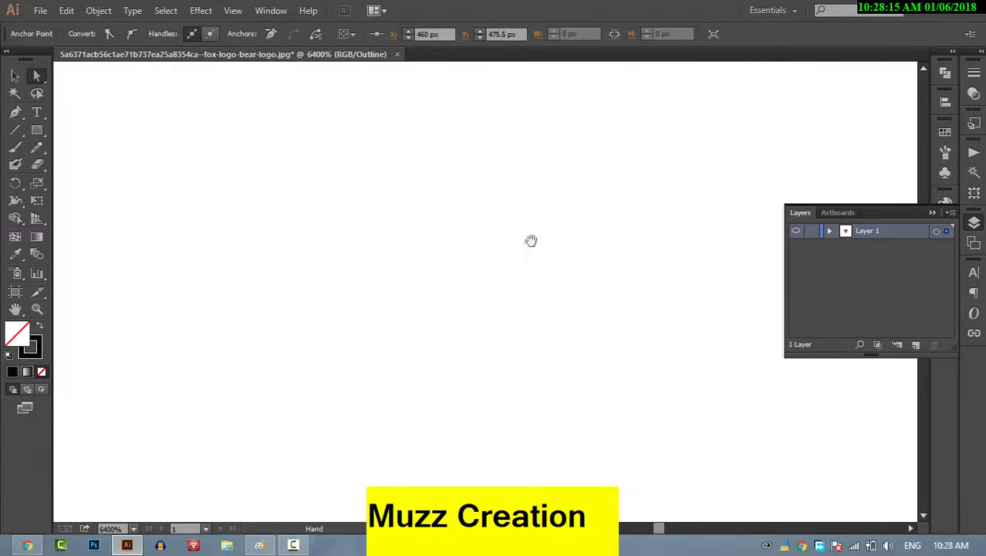
left_click_drag(531, 241, 460, 288)
left_click_drag(542, 298, 129, 308)
mouse_move(402, 328)
left_mouse_down()
mouse_move(400, 260)
mouse_move(311, 237)
mouse_move(315, 221)
left_mouse_up()
left_click_drag(376, 375, 352, 287)
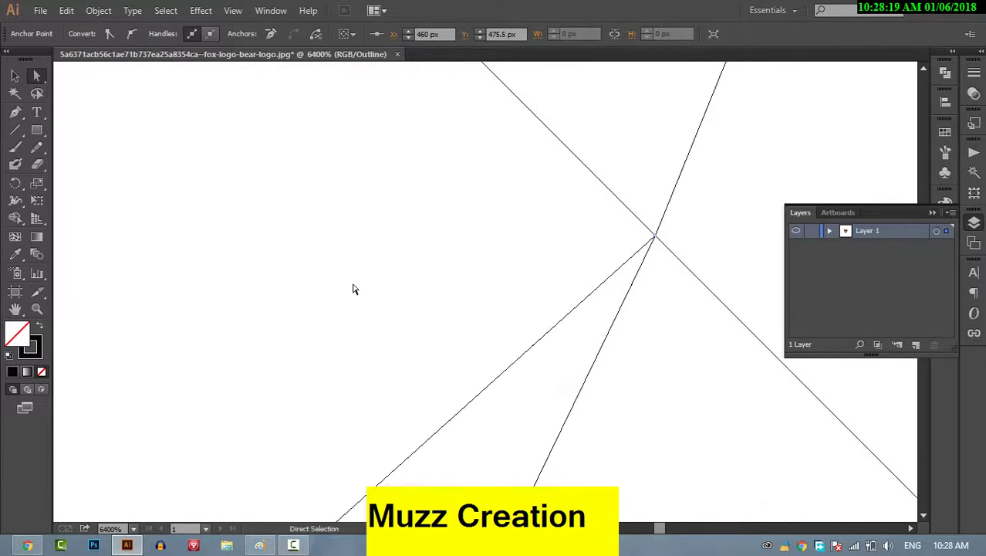
key("ctrl+0")
left_click(355, 294)
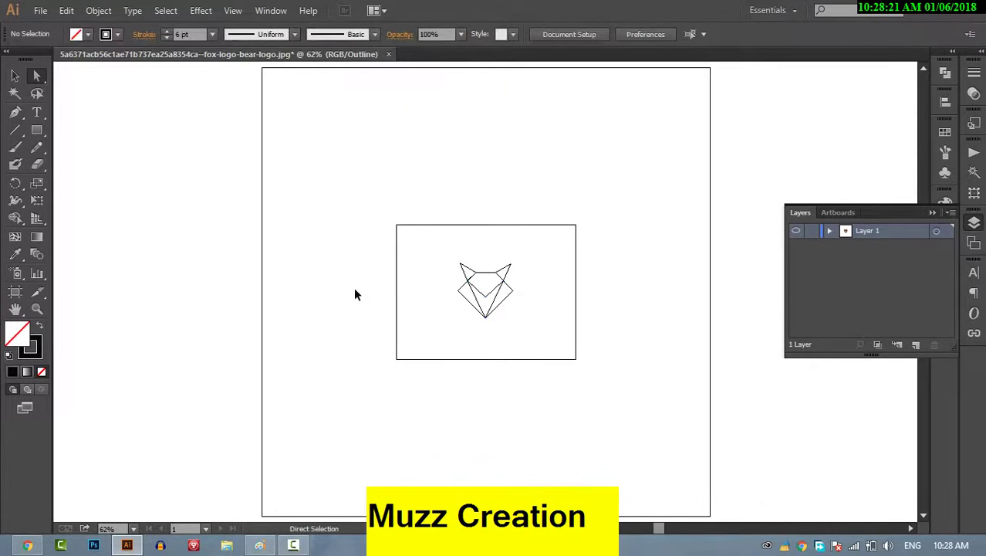
key("ctrl+y")
Step: Fill the V-shaped muzzle path with near-white #fcfcfc, keeping its black stroke, then deselect
key("z")
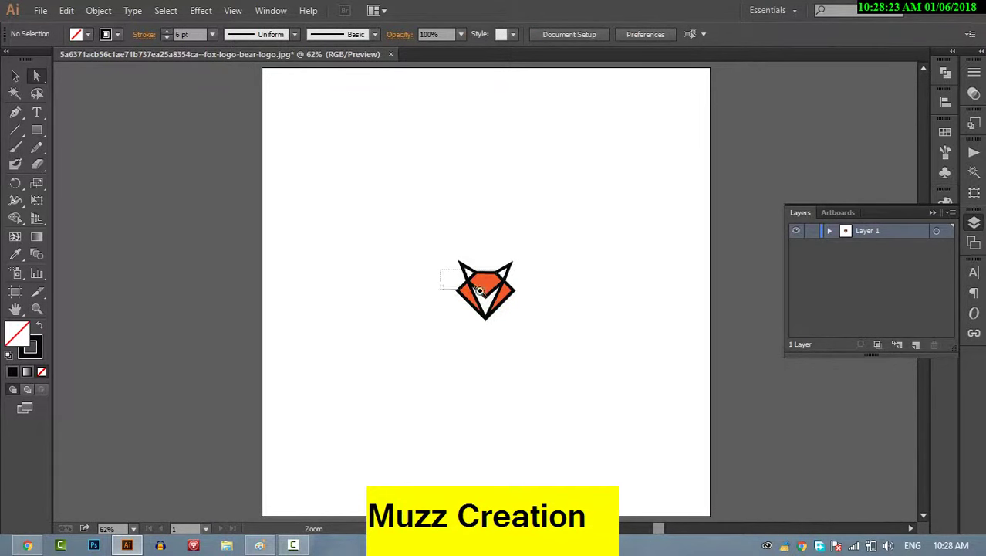
left_click_drag(480, 290, 528, 318)
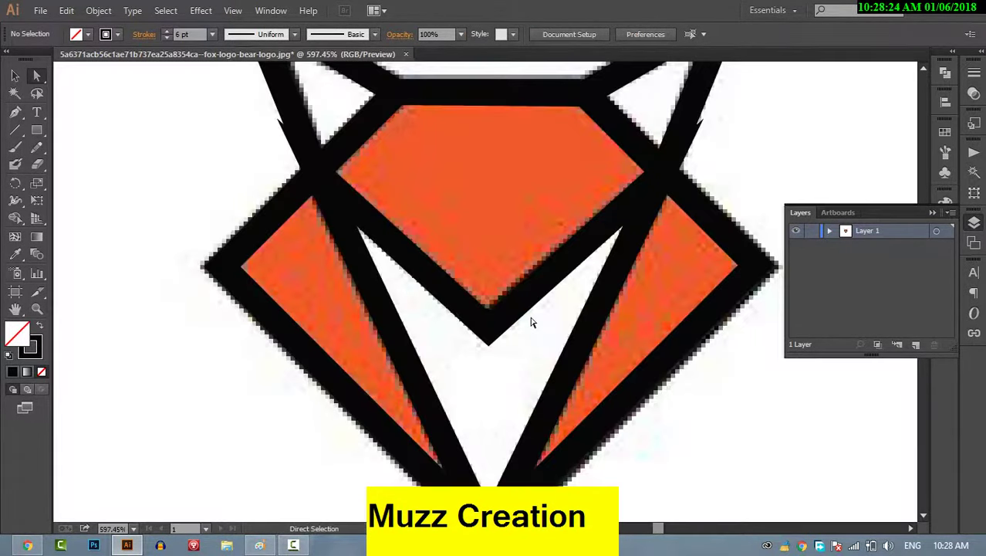
left_click(491, 327)
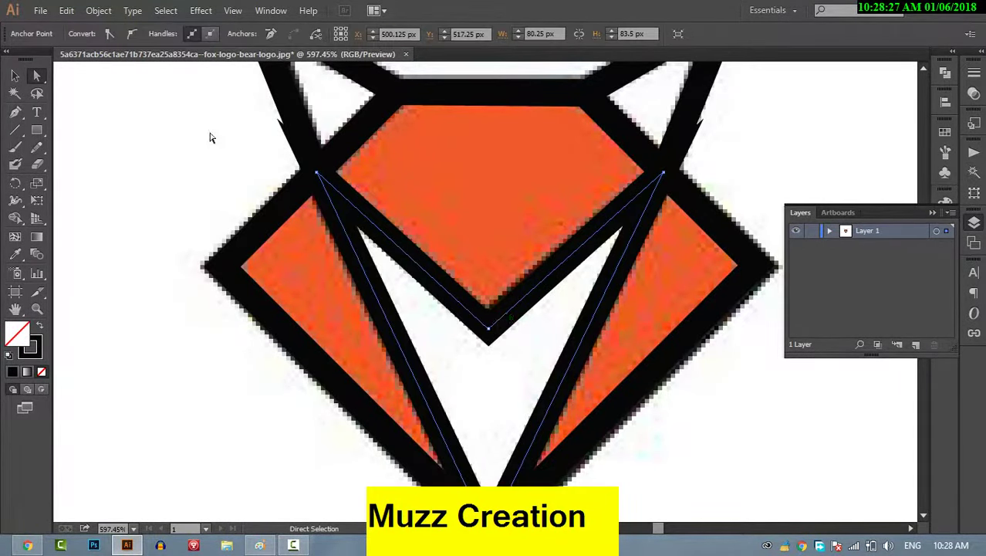
left_click(15, 76)
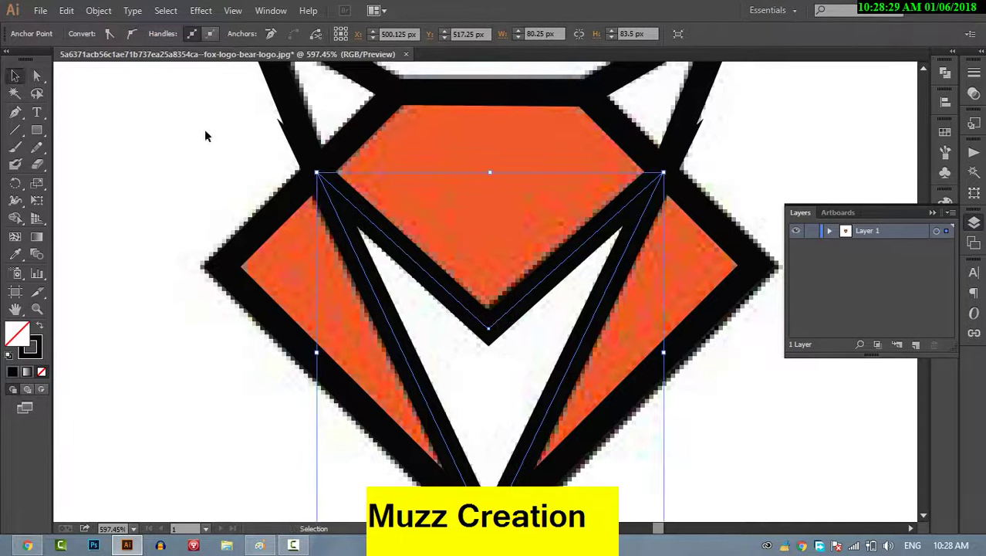
left_click(423, 270)
left_click(75, 34)
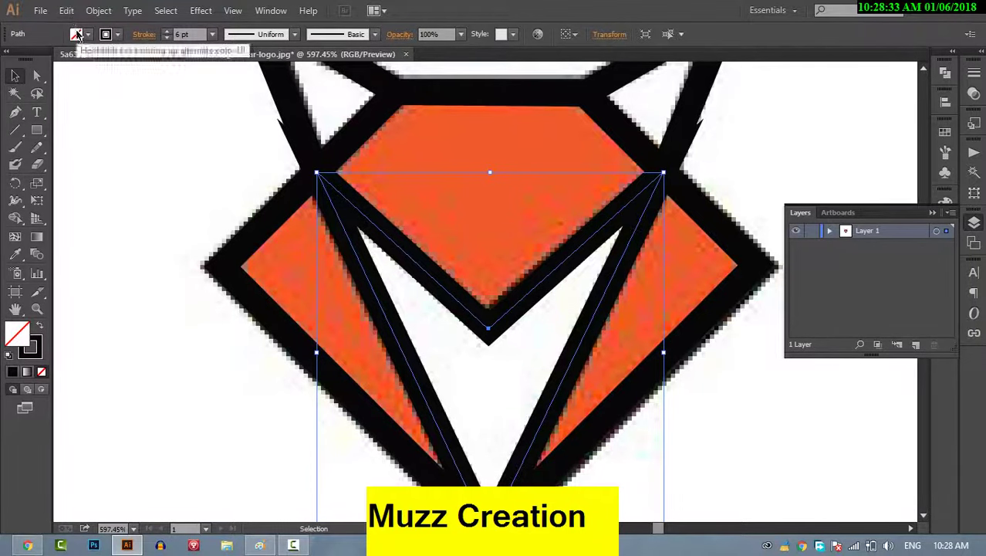
double_click(17, 332)
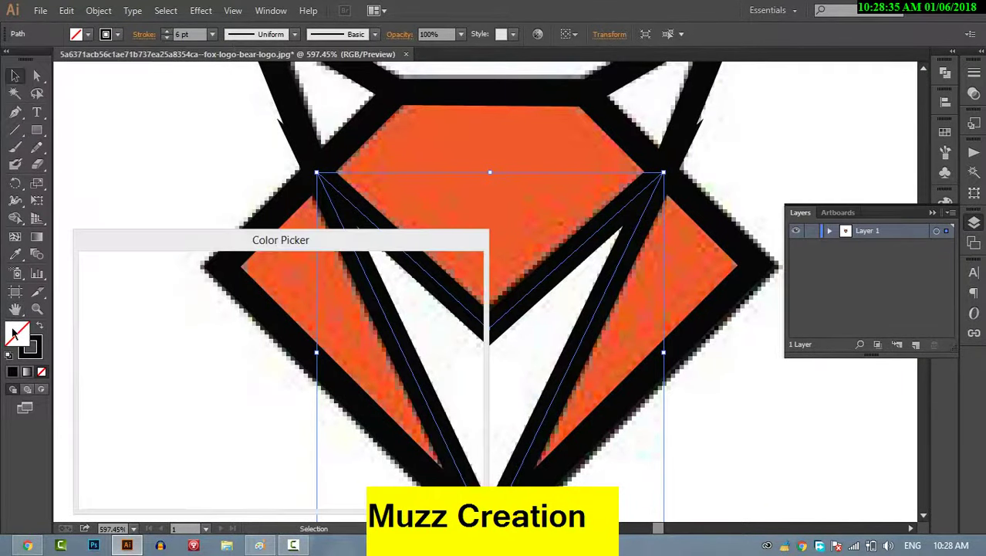
left_click_drag(131, 318, 90, 282)
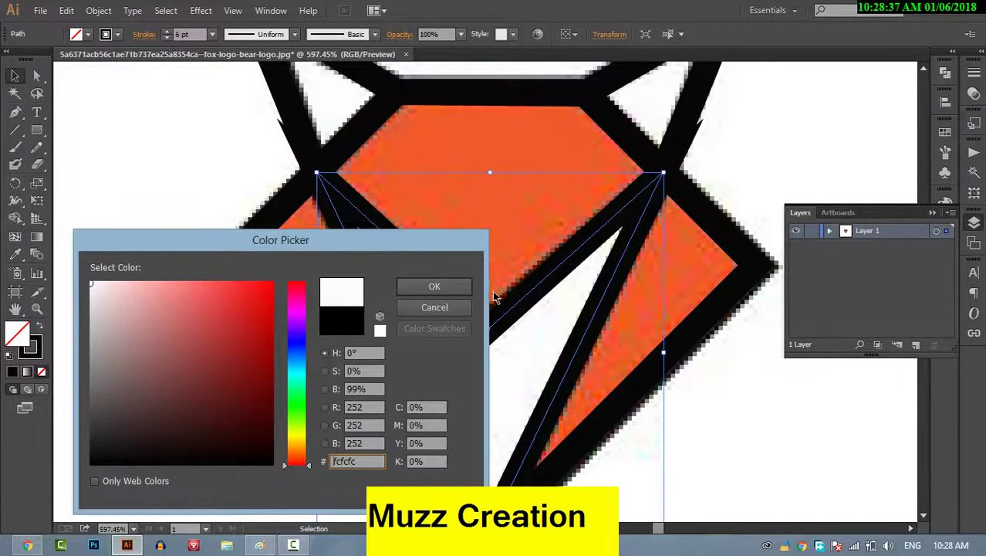
left_click(439, 287)
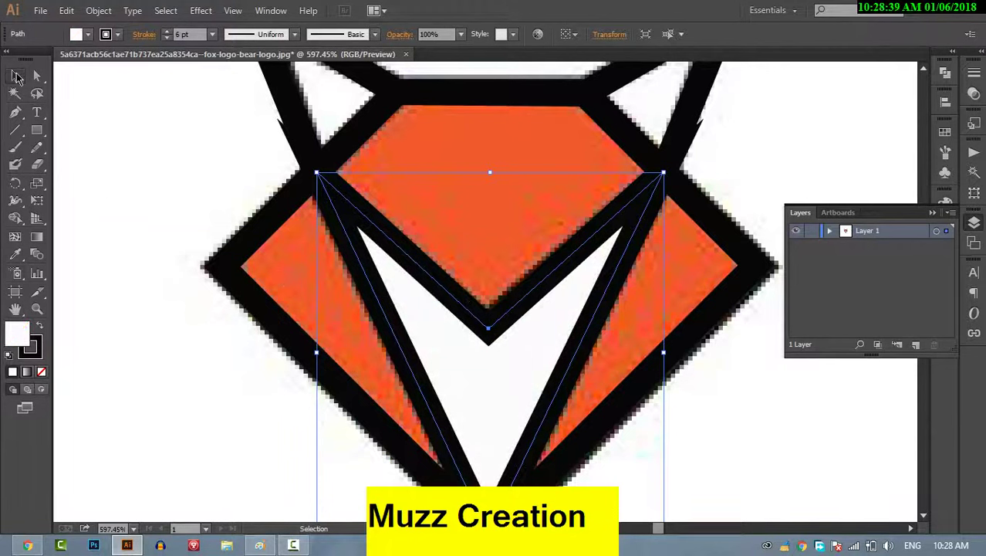
left_click(17, 77)
left_click(215, 180)
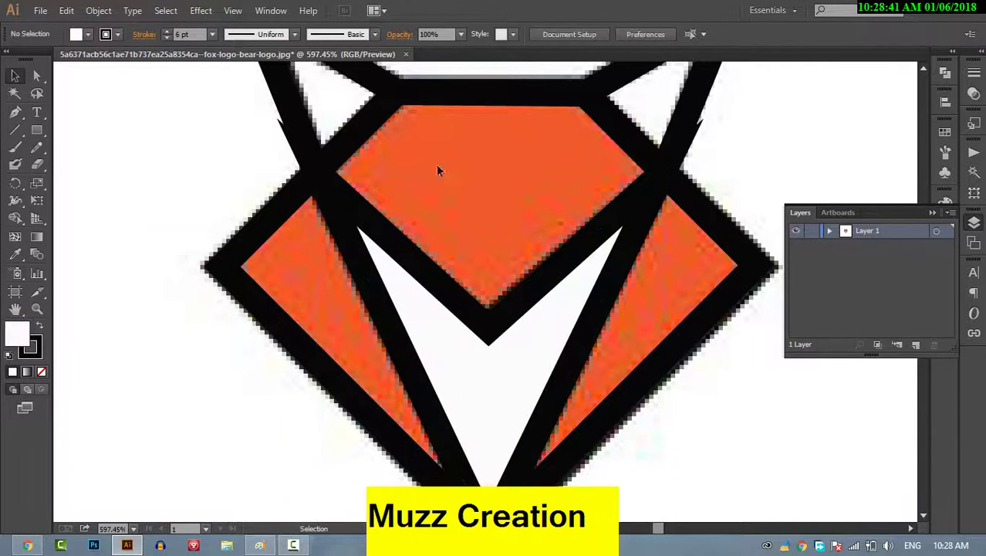
Step: Fill the outer head shape with the reference's orange using the Eyedropper
left_click(369, 122)
left_click(465, 94)
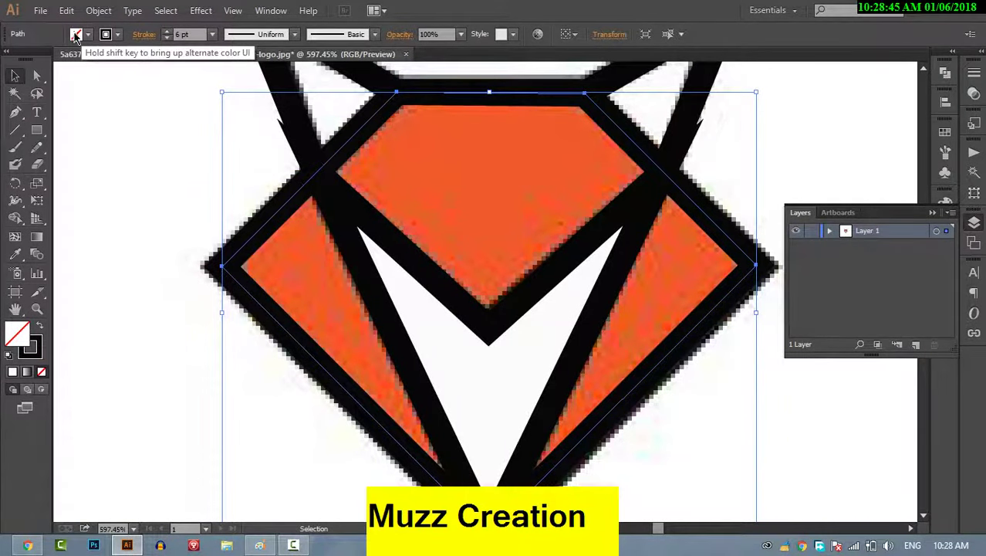
left_click(21, 257)
left_click(456, 152)
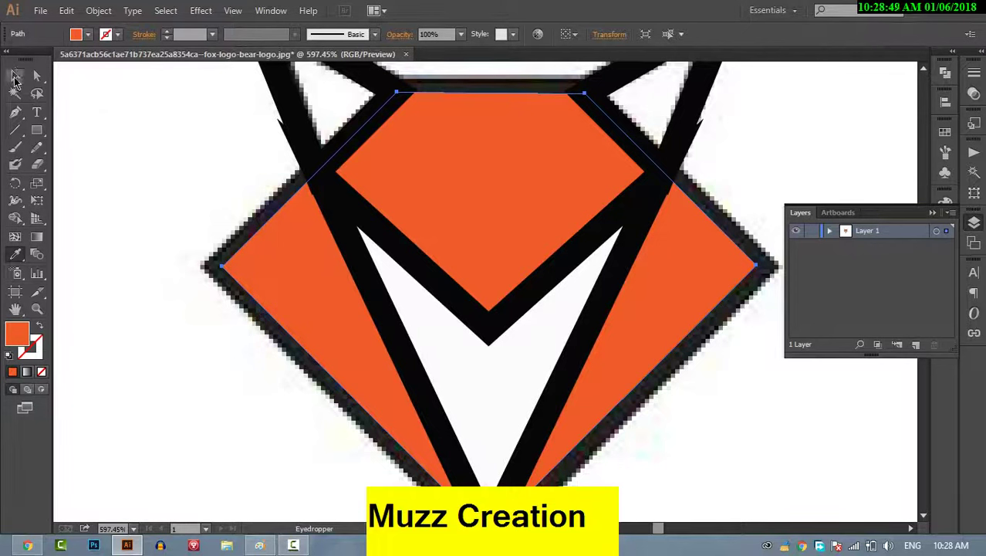
key("v")
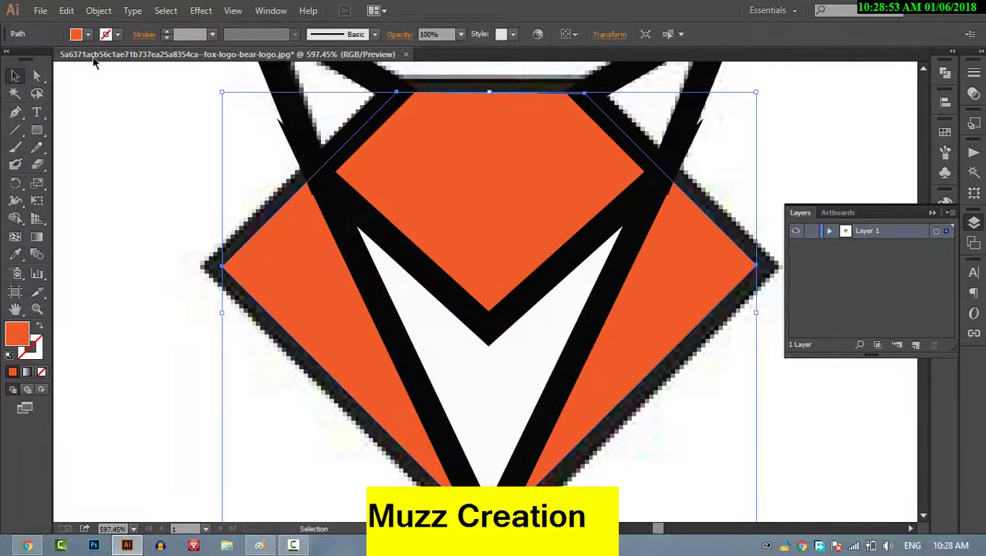
Step: Give the head shape a near-black #020202 stroke at 6 pt, then deselect
double_click(39, 349)
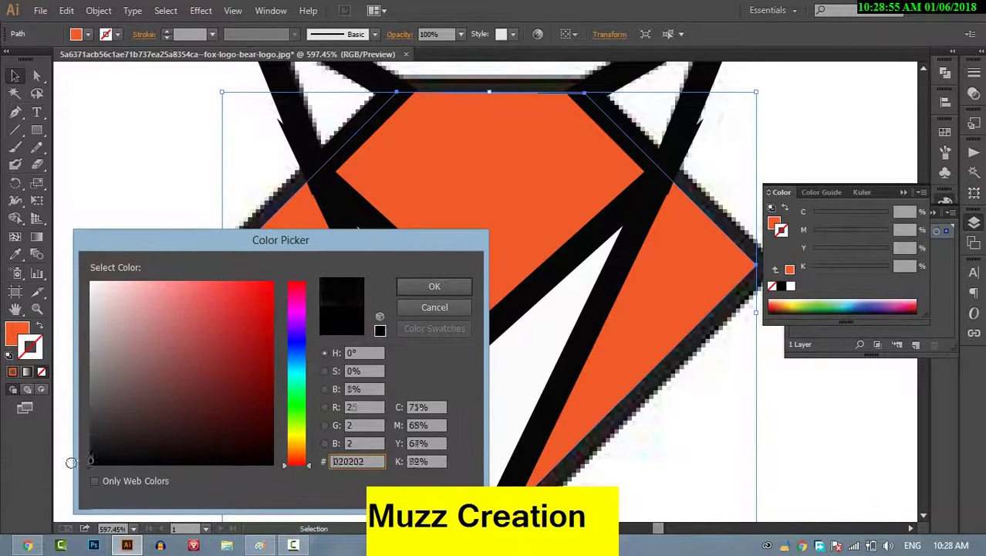
left_click(451, 287)
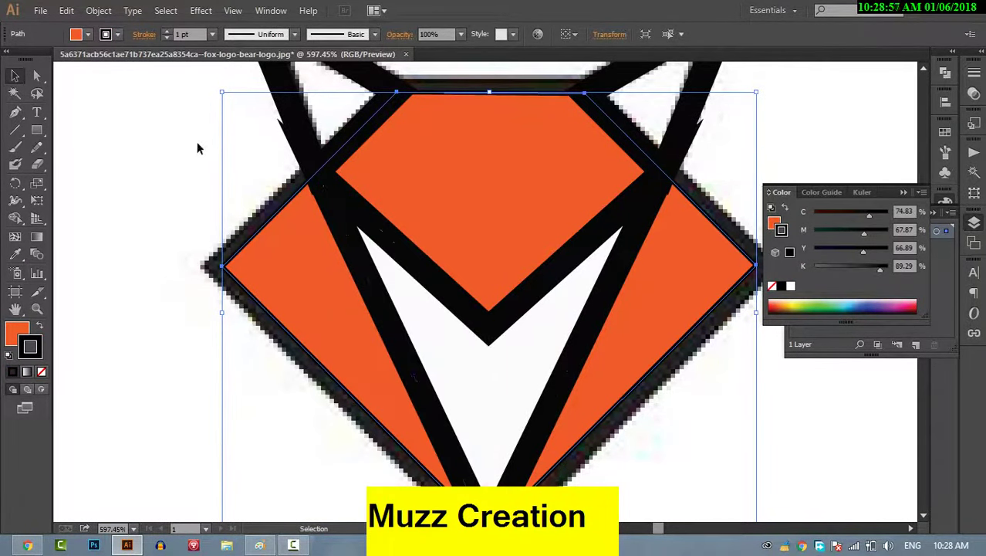
left_click(169, 32)
left_click(168, 31)
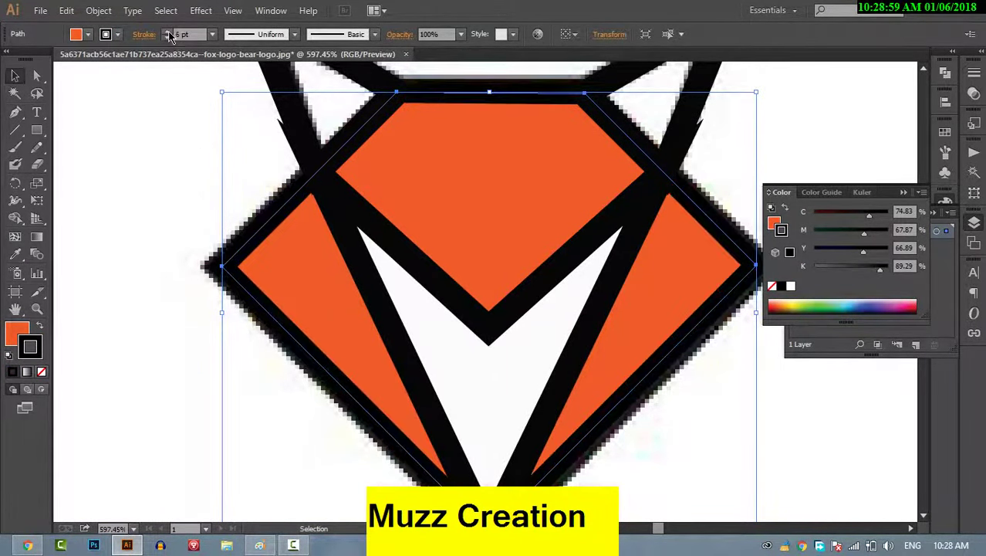
left_click(168, 32)
left_click(169, 31)
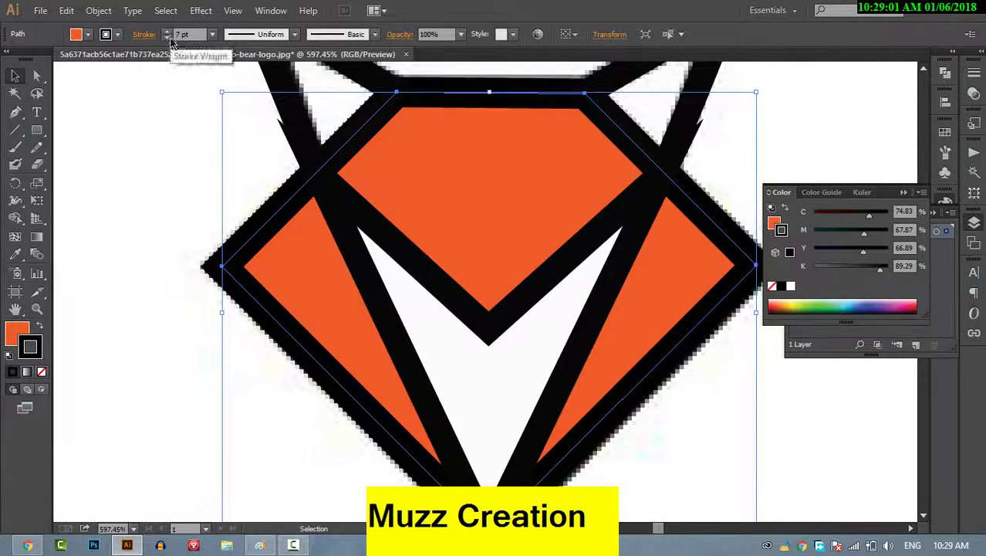
left_click(167, 37)
left_click(139, 145)
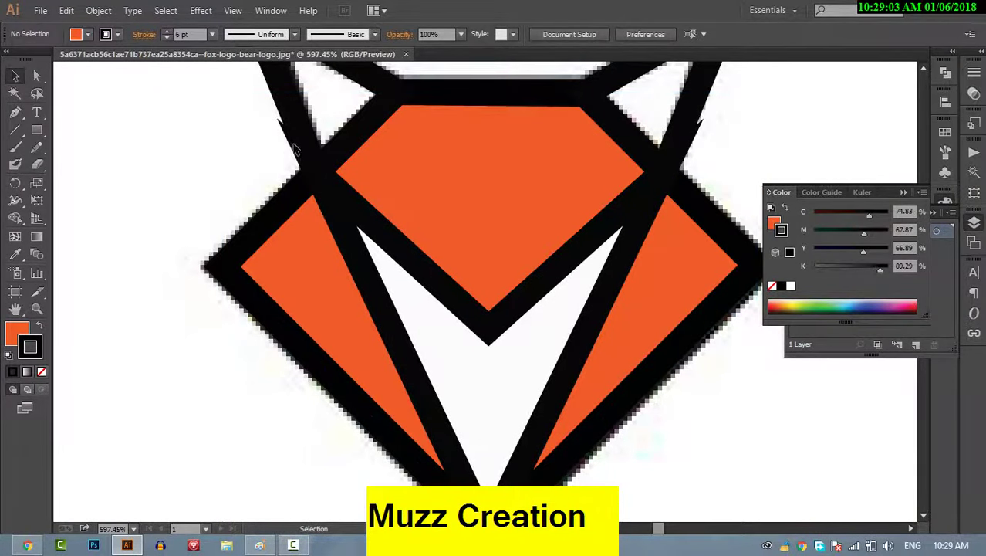
Step: Fill the isolated left ear with white from the Color Picker, then exit isolation
double_click(301, 128)
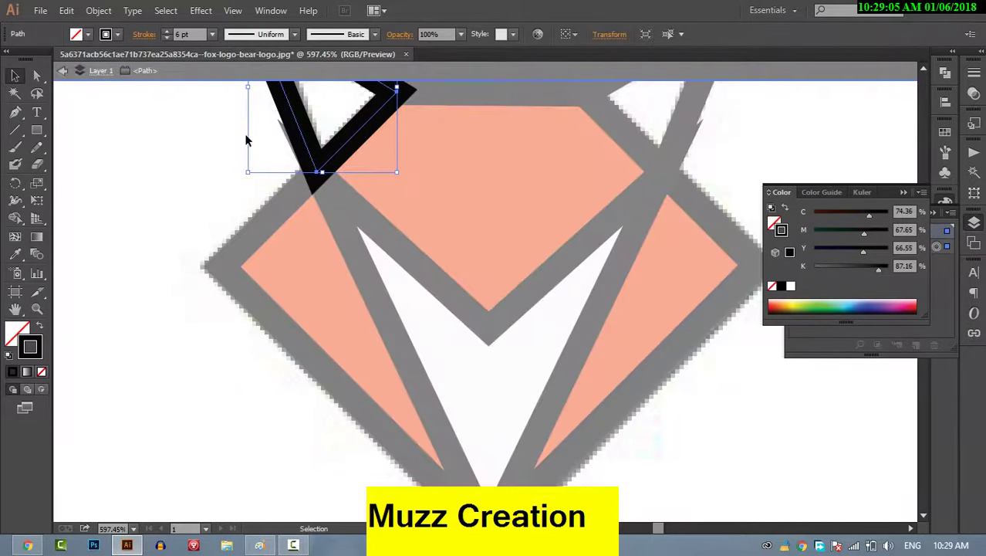
double_click(23, 330)
left_click(92, 281)
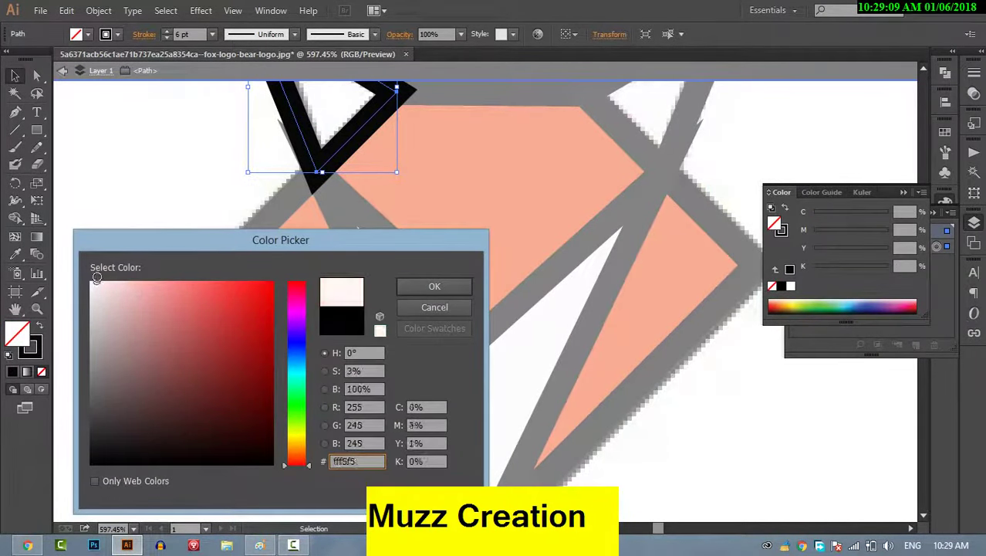
left_click(430, 287)
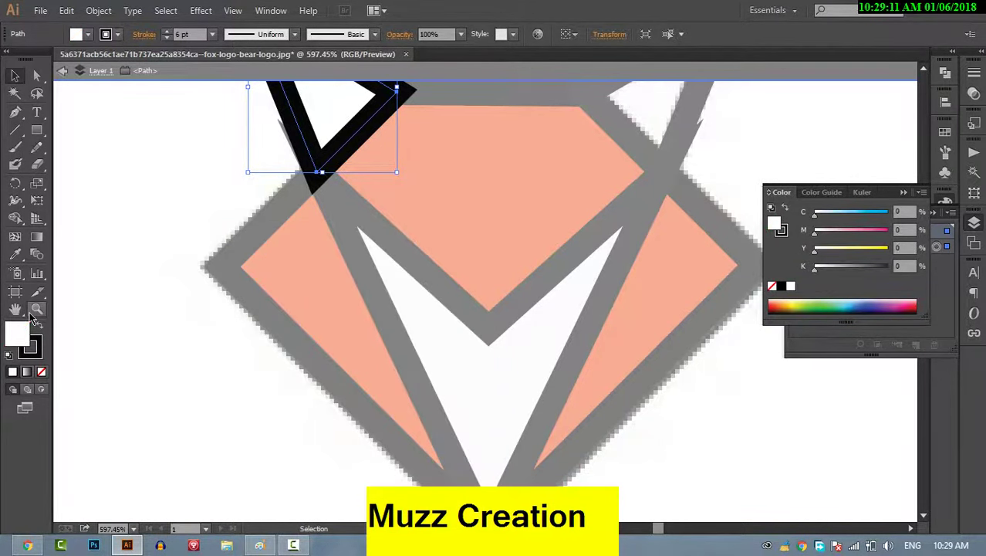
left_click(192, 179)
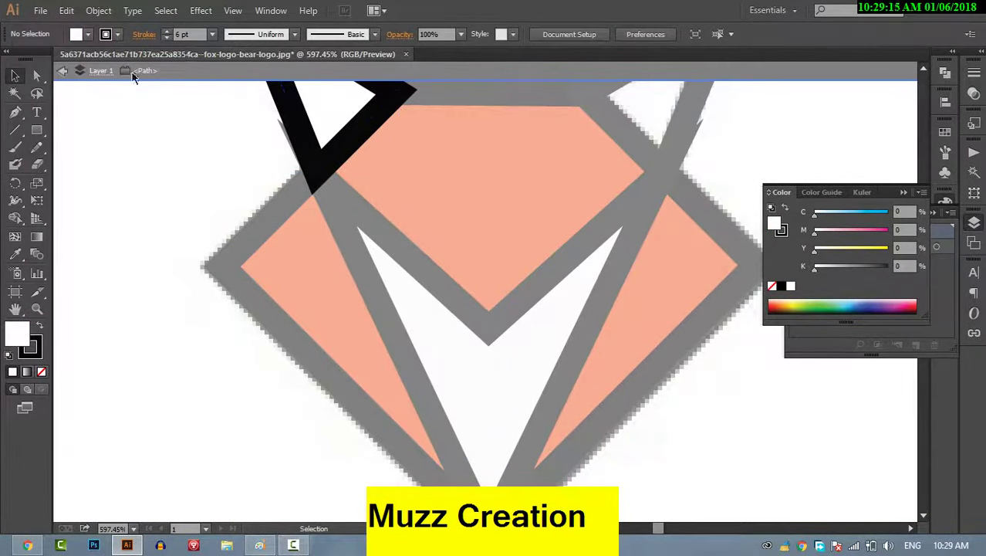
left_click(64, 71)
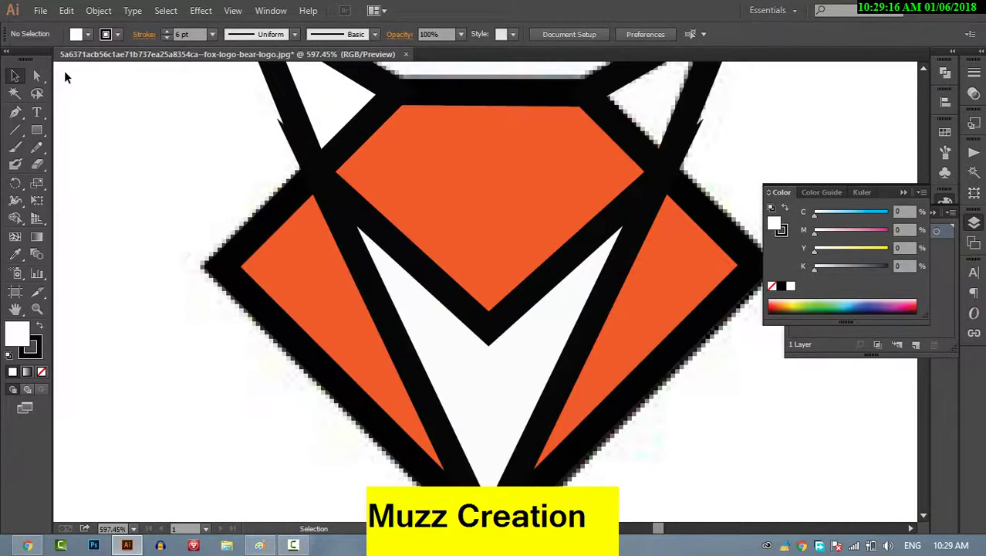
Step: Eyedropper the white fill onto the right ear and fit the artboard in view
left_click(698, 92)
left_click(15, 254)
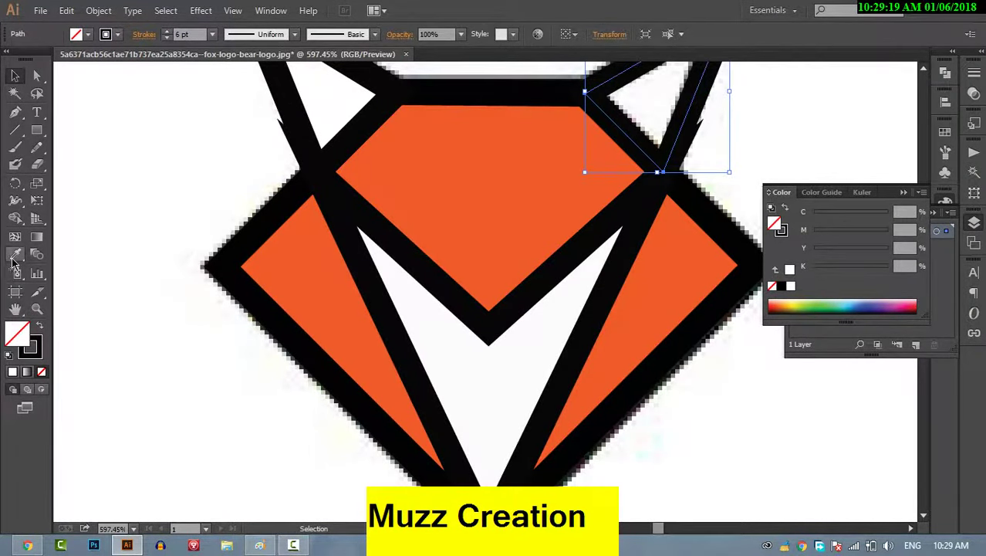
left_click(324, 74)
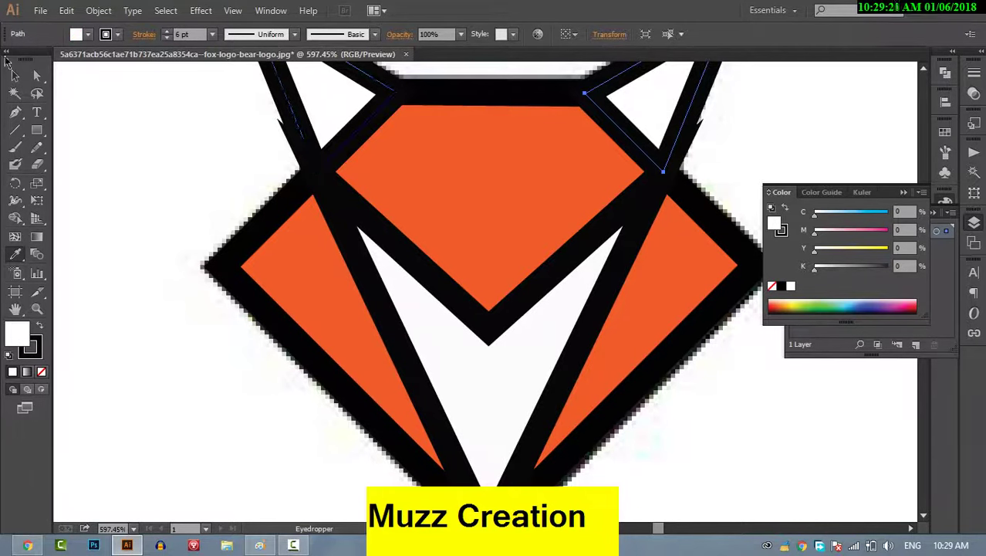
left_click(16, 76)
key("ctrl+0")
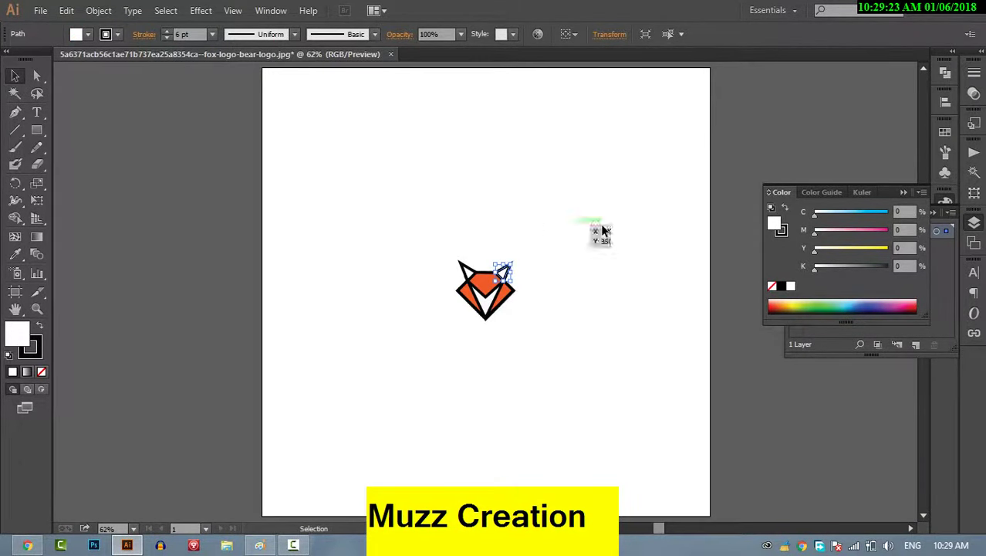
Step: Move the vector fox up and right off the reference image and show the Layers panel
left_click(600, 224)
left_click_drag(526, 221, 452, 345)
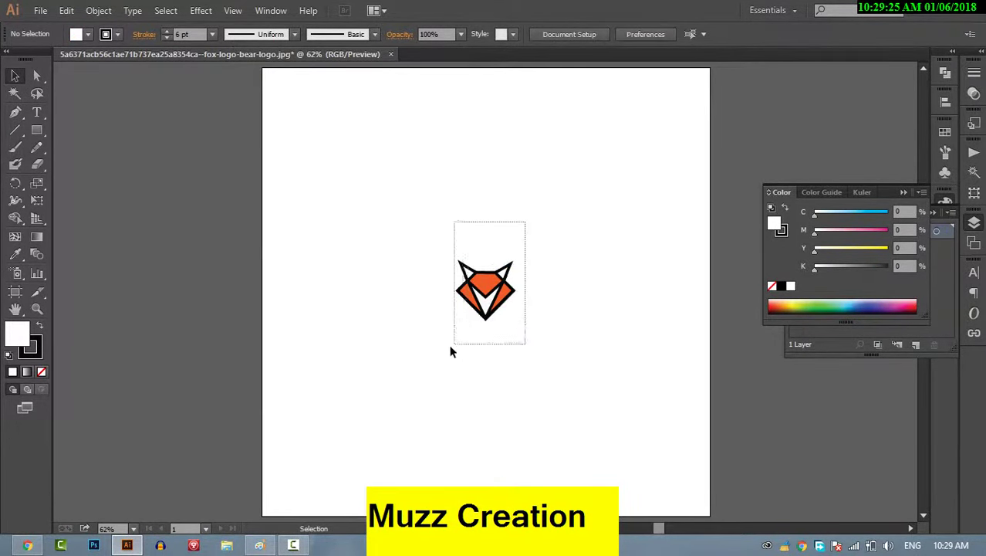
left_click_drag(486, 291, 577, 210)
left_click(500, 253)
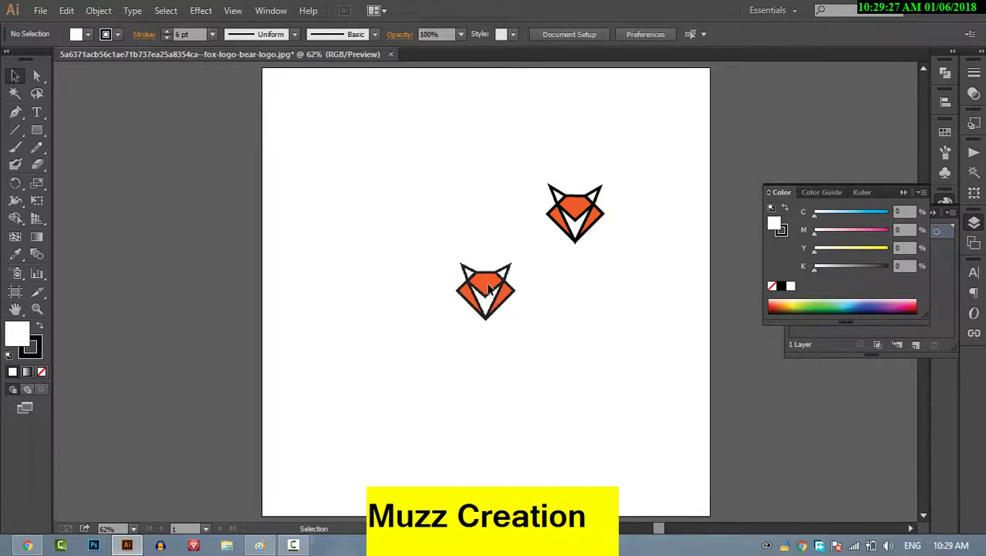
right_click(488, 287)
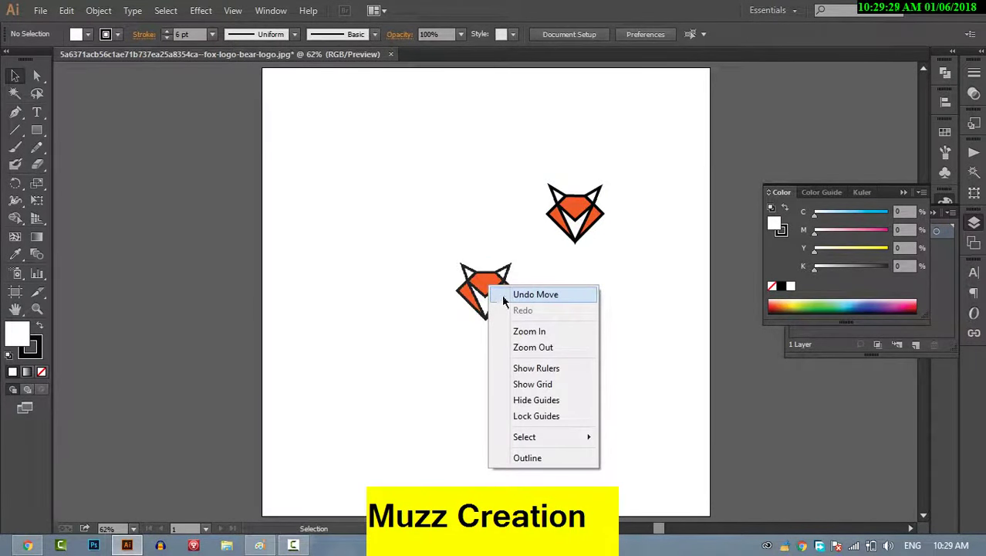
left_click(657, 246)
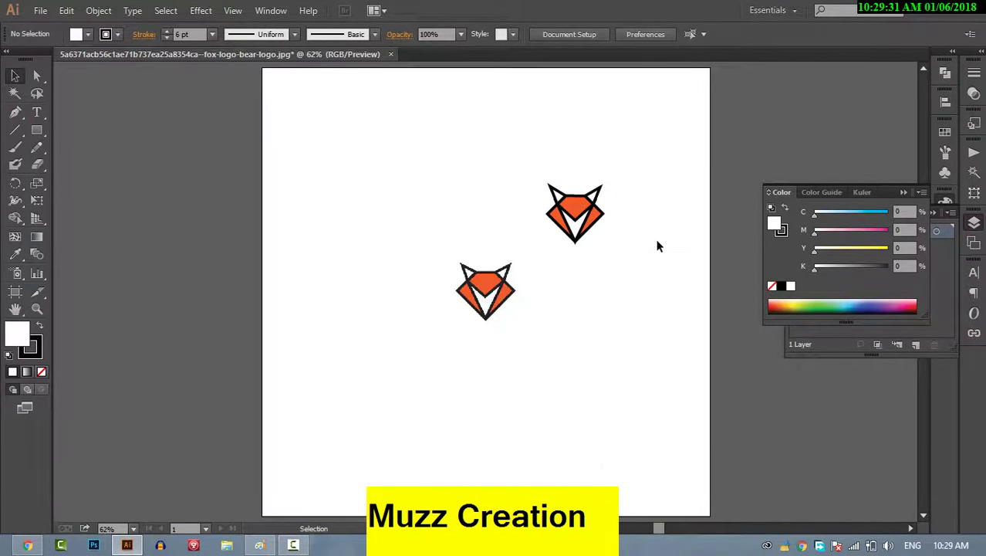
key("F7")
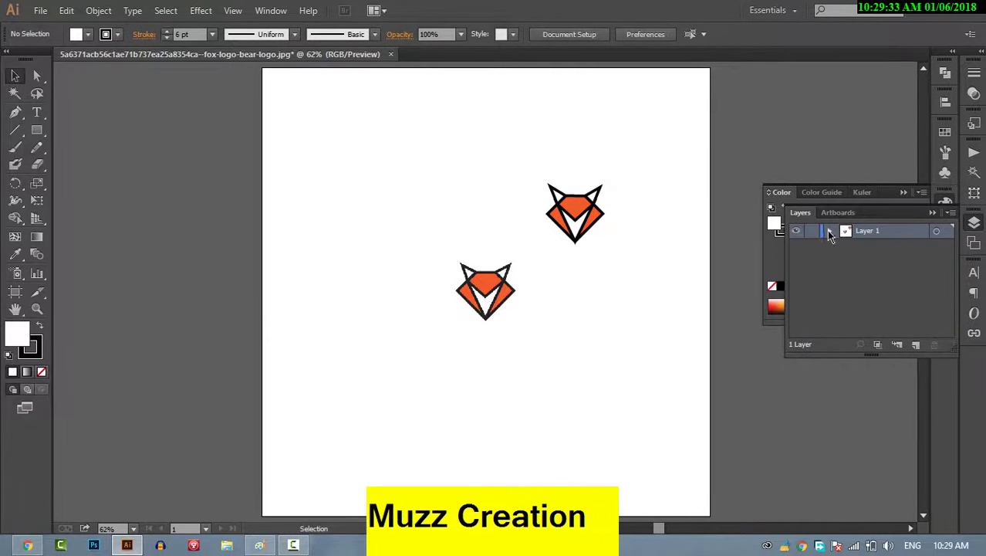
Step: Delete the reference fox image layer and group the four fox paths with Ctrl+G
left_click(829, 232)
left_click(877, 308)
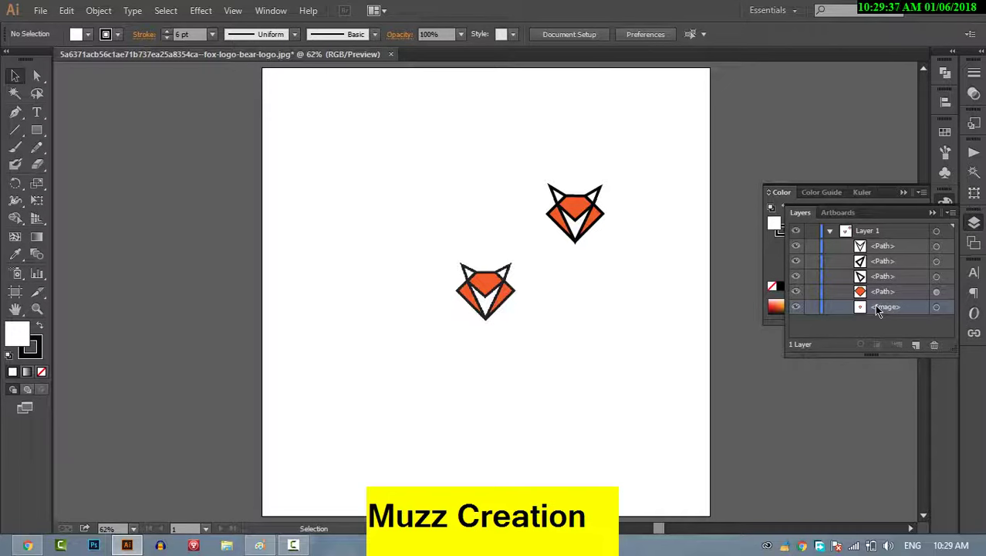
left_click(933, 345)
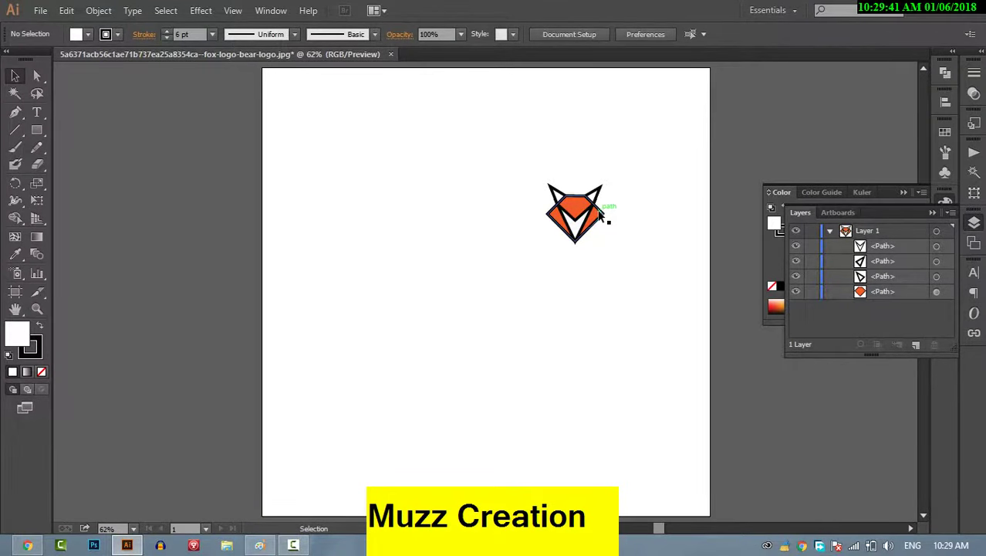
mouse_move(619, 185)
left_mouse_down()
mouse_move(476, 266)
mouse_move(582, 378)
left_mouse_up()
key("ctrl+g")
left_click(616, 293)
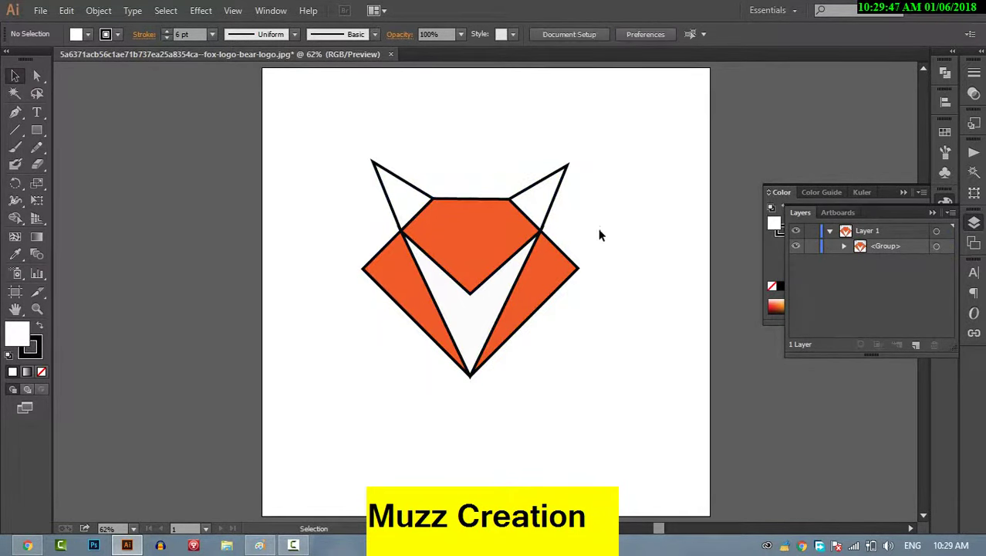
Step: Expand the whole fox group with both Fill and Stroke checked, turning the outlines into shapes
left_click_drag(621, 145, 381, 387)
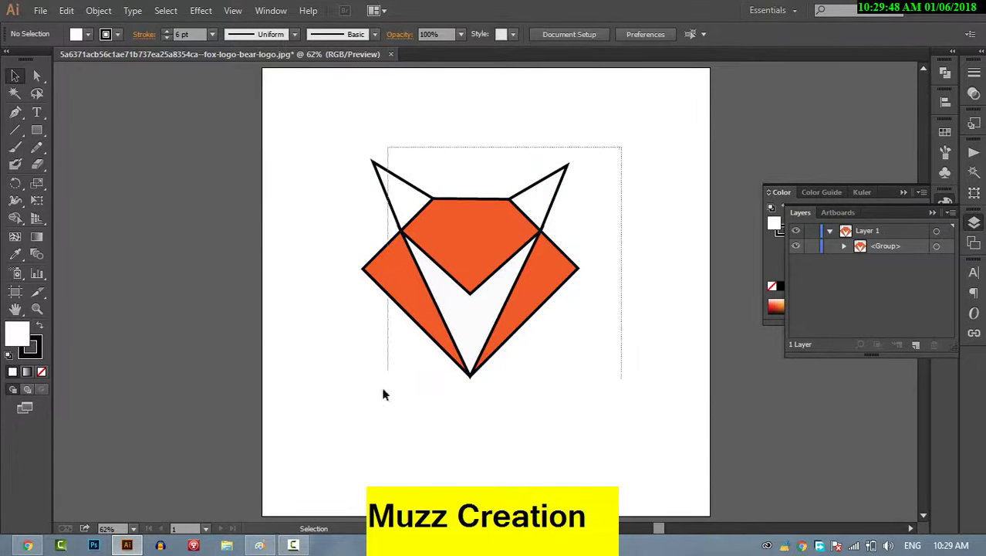
left_click(100, 10)
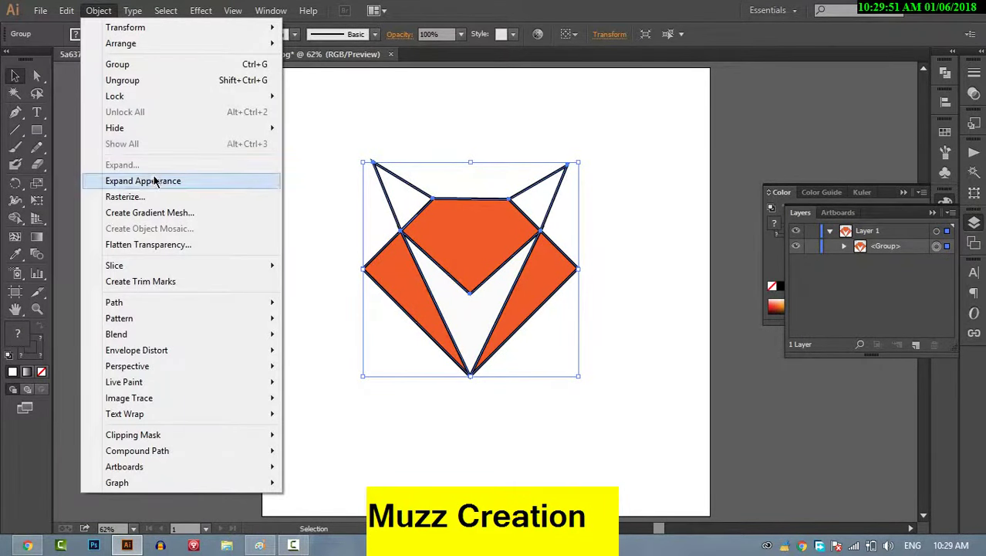
left_click(147, 180)
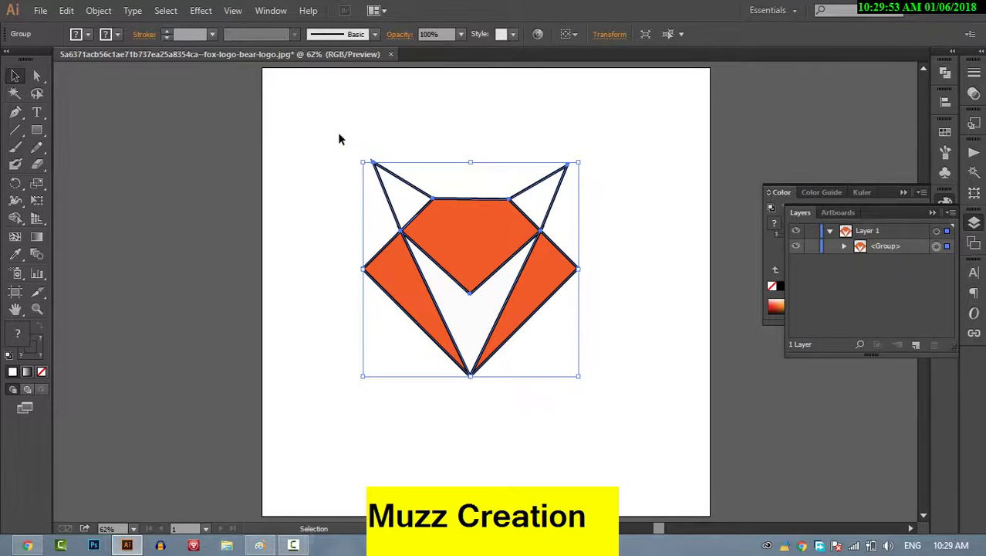
left_click_drag(337, 132, 626, 350)
left_click(99, 11)
left_click(122, 167)
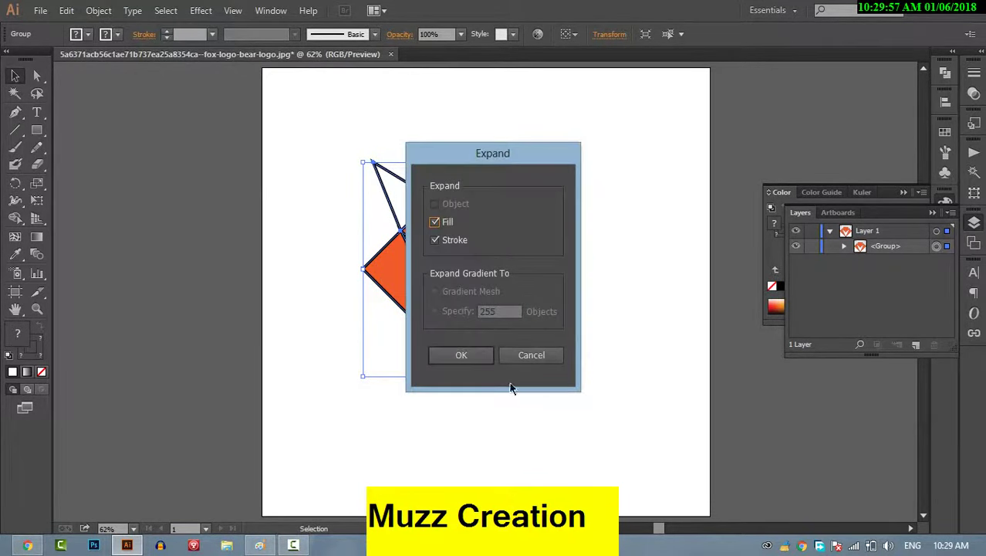
left_click(472, 356)
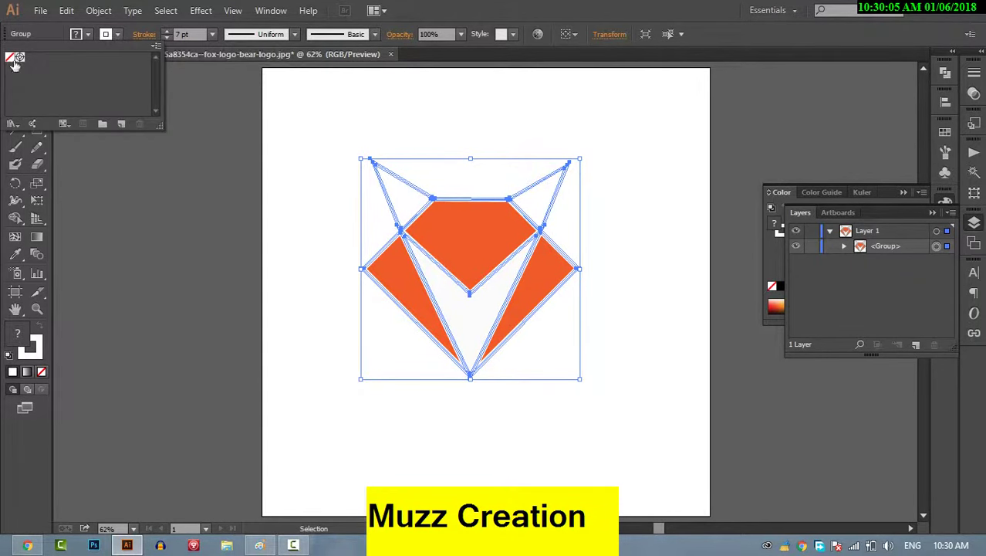
Step: Recolour the expanded fox's outlines white using the Stroke and Fill colour pickers
double_click(32, 357)
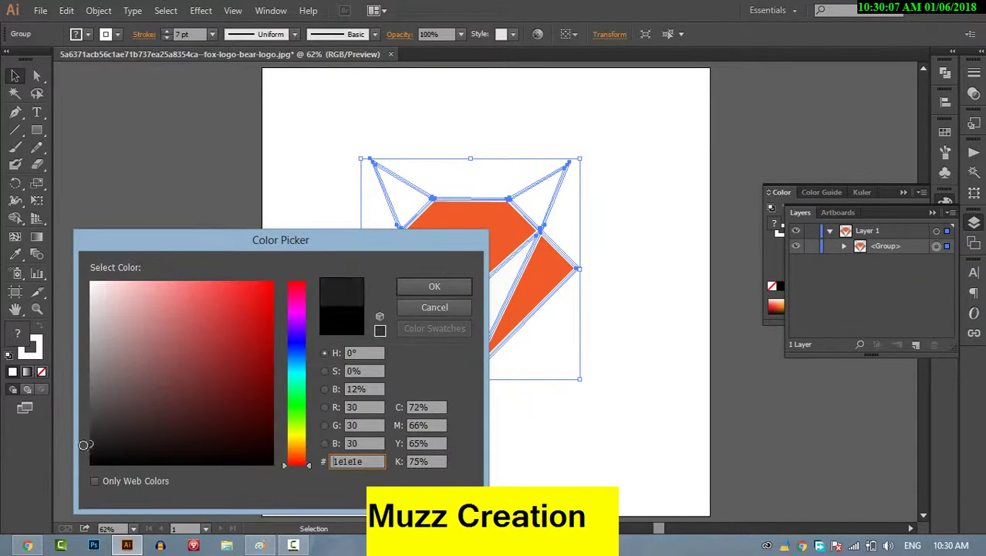
left_click(434, 286)
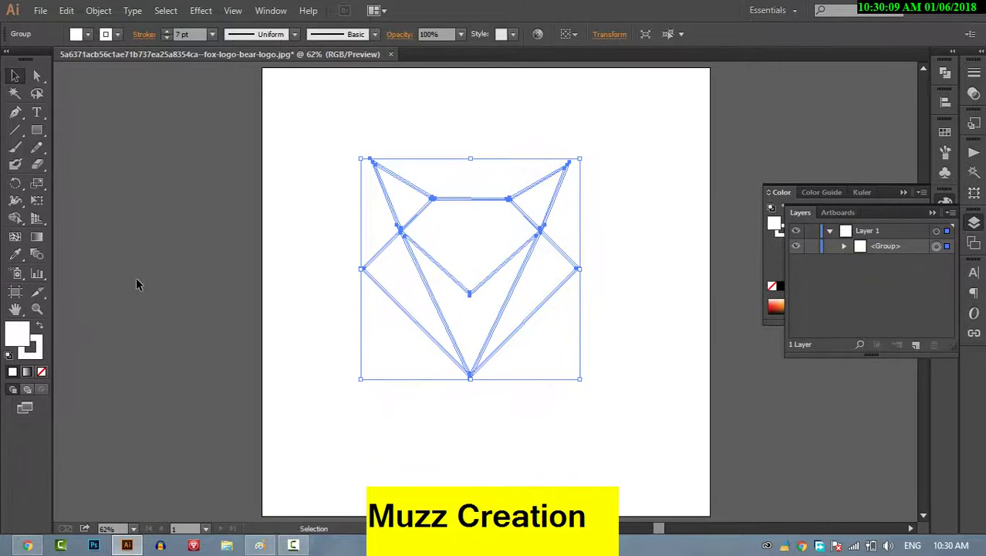
double_click(25, 340)
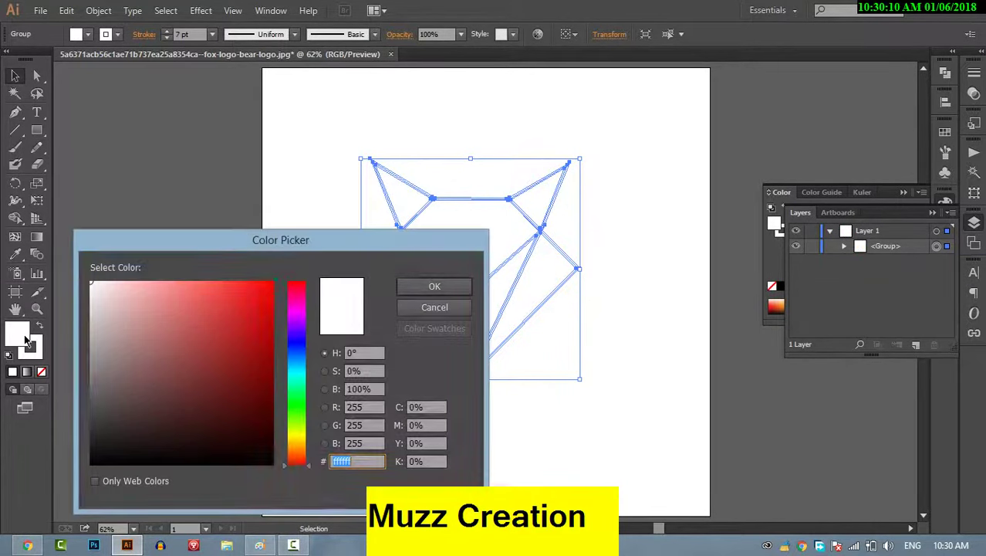
left_click(435, 306)
Step: Restore the orange fills and ungroup the fox into four separate groups
key("ctrl+z")
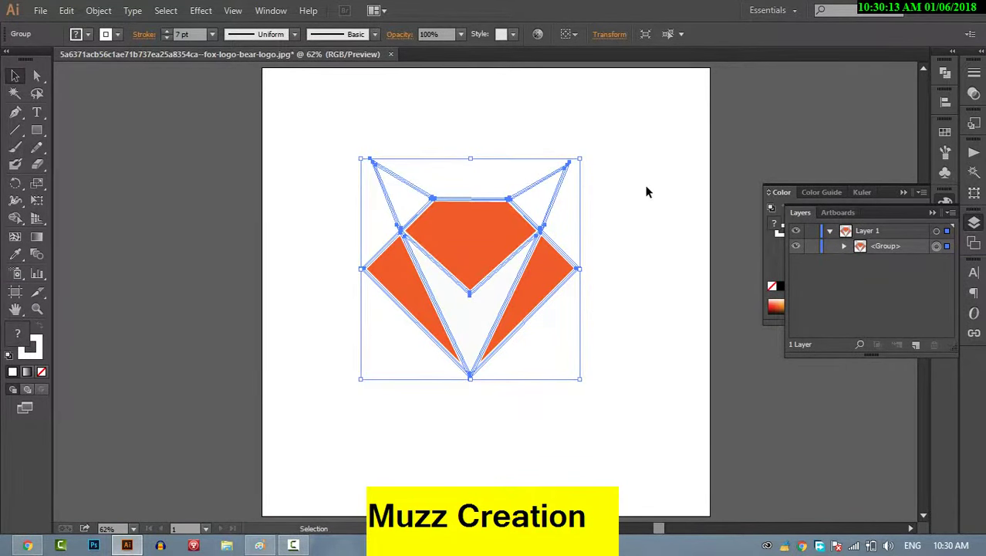
right_click(550, 229)
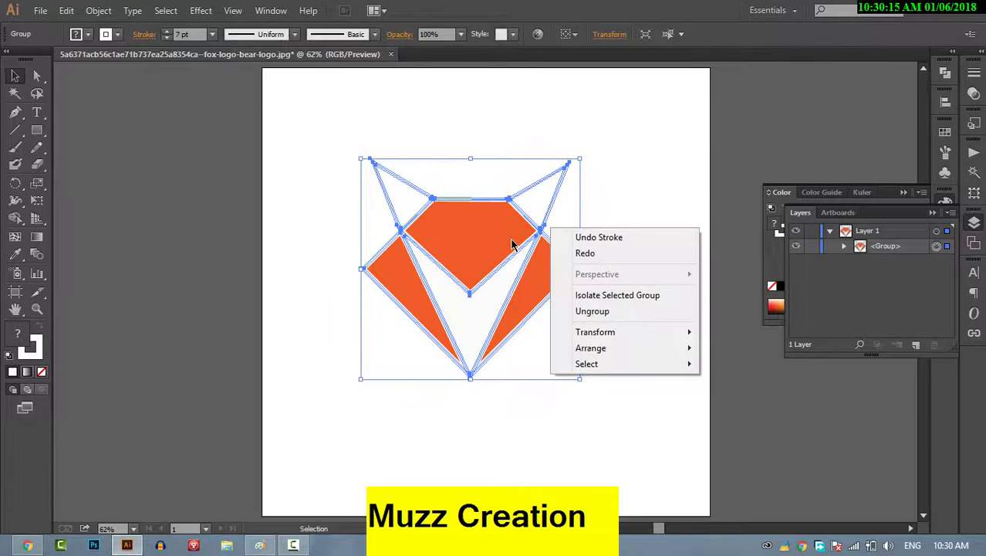
left_click(626, 311)
Step: Give the right and left ears black outlines
left_click(588, 192)
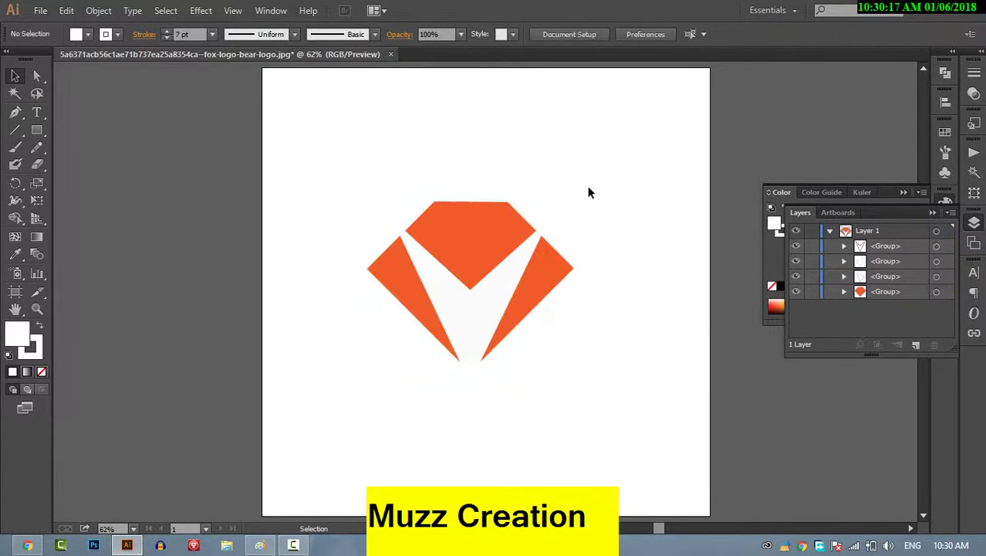
left_click(557, 202)
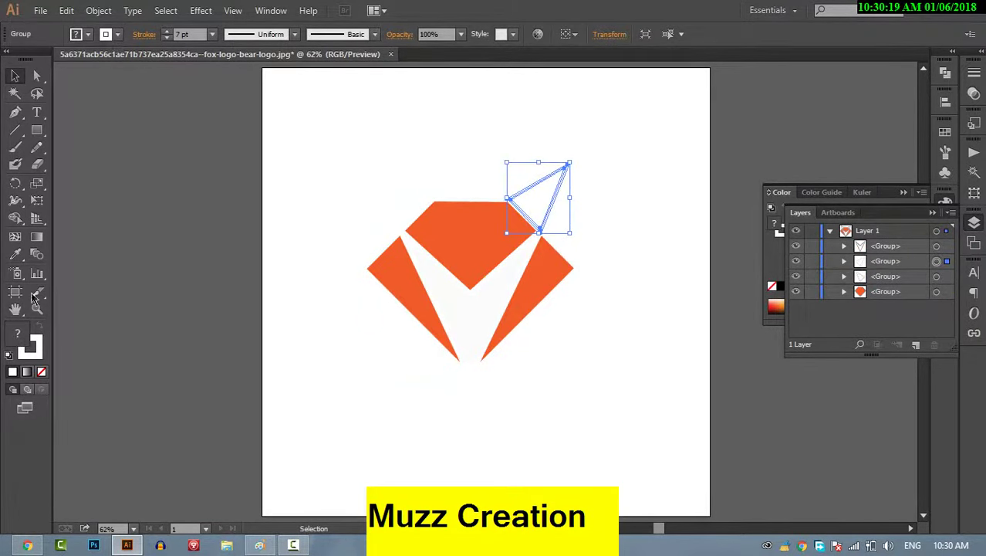
double_click(31, 349)
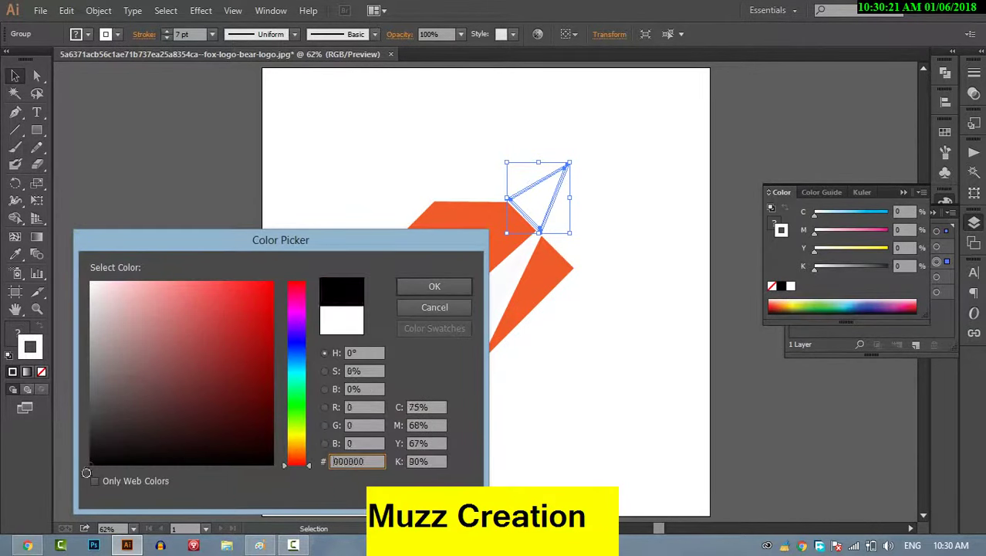
left_click(434, 286)
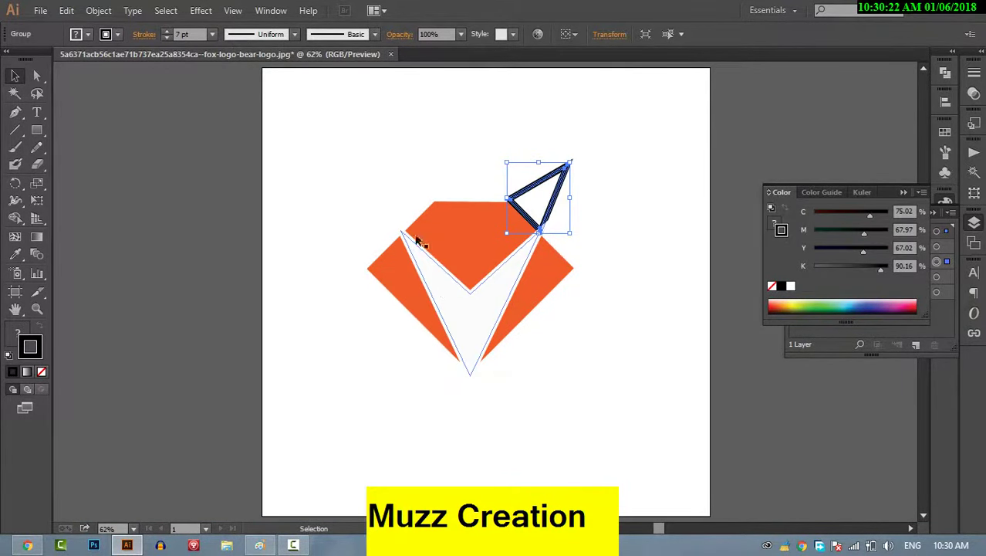
left_click(324, 194)
left_click(410, 193)
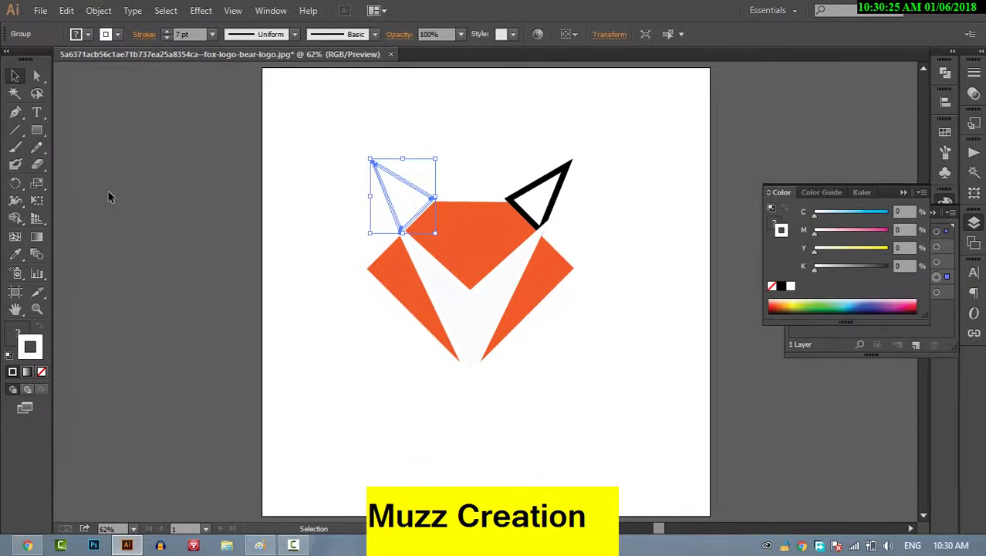
double_click(37, 350)
left_click(91, 464)
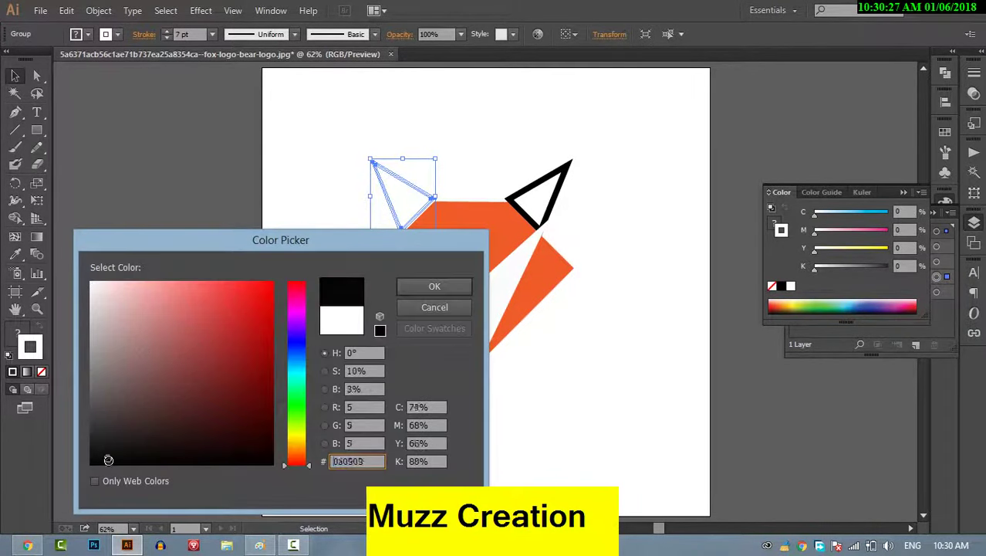
left_click(435, 286)
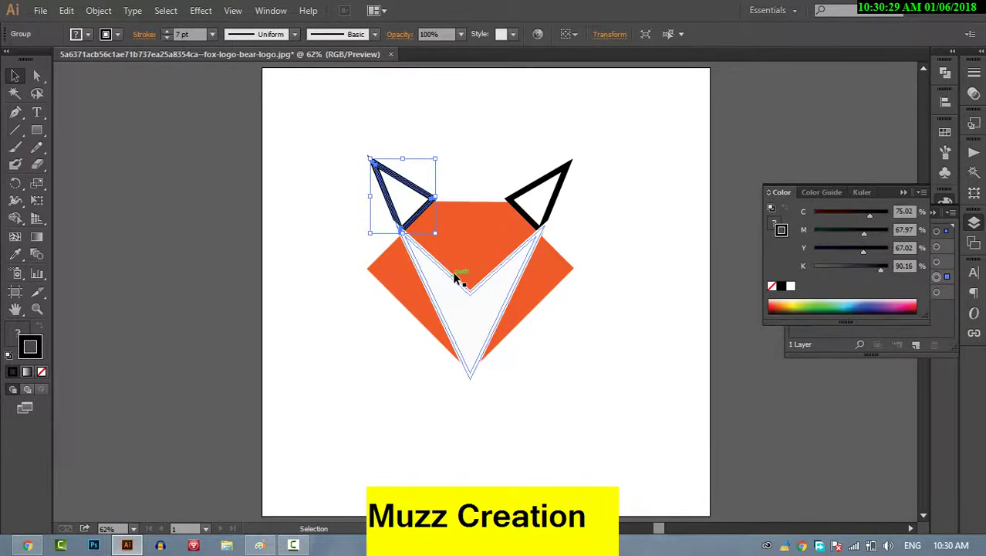
Step: Give the white V and the orange diamond near-black outlines, then deselect
left_click(459, 274)
double_click(37, 350)
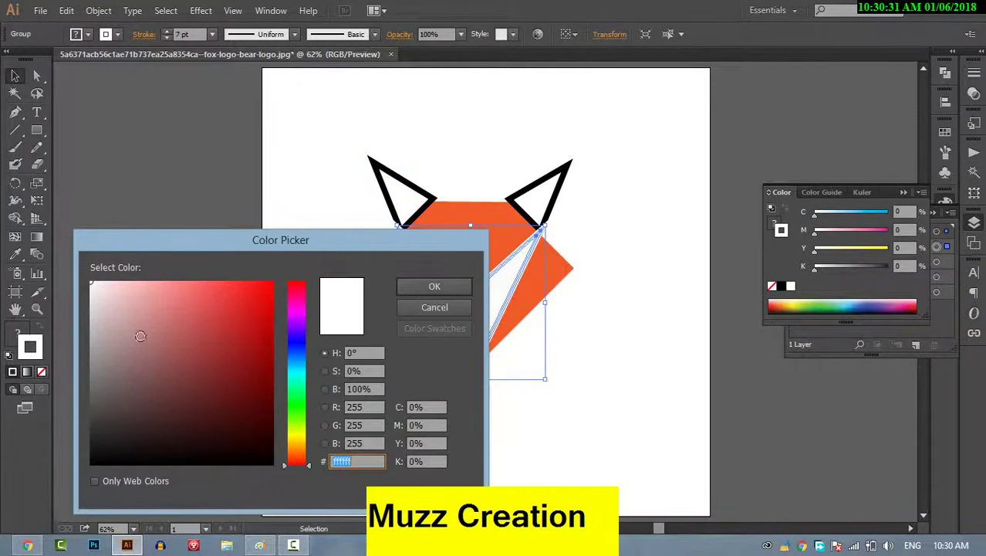
left_click(90, 462)
left_click(434, 286)
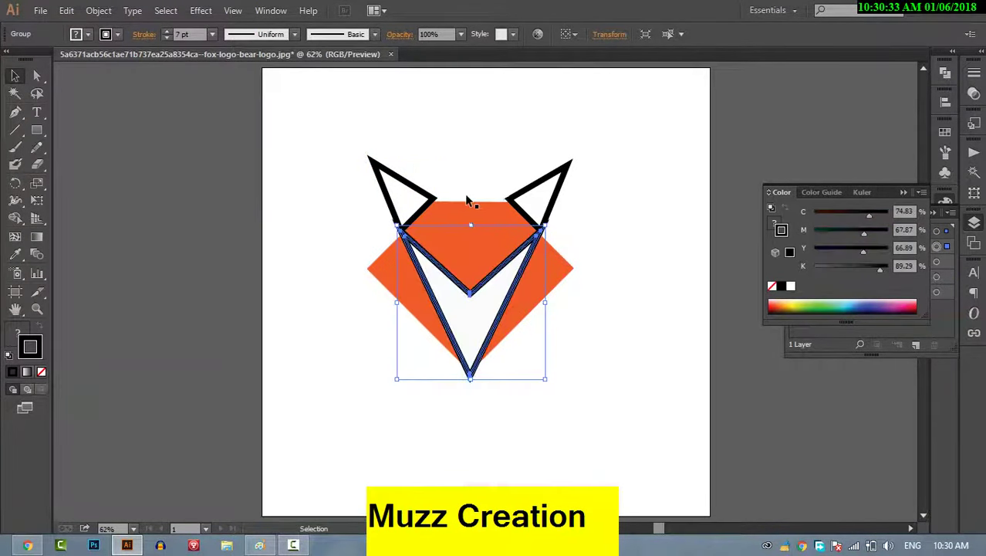
left_click(469, 203)
double_click(23, 350)
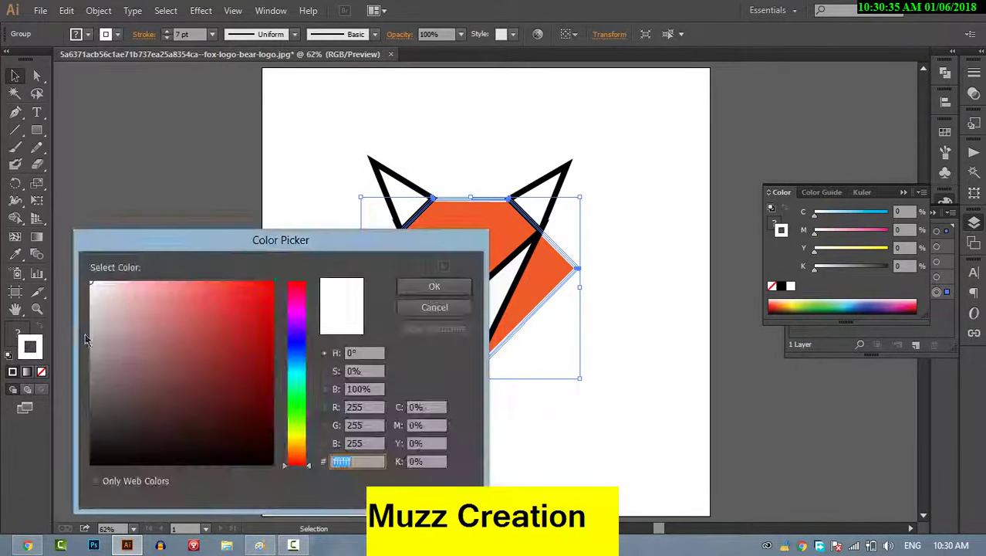
left_click(90, 462)
left_click(401, 287)
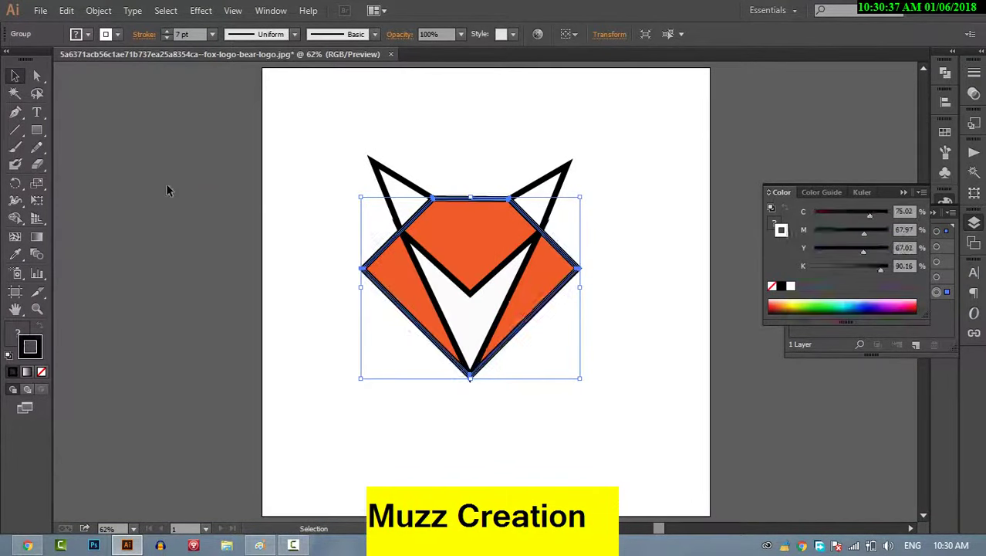
left_click(355, 129)
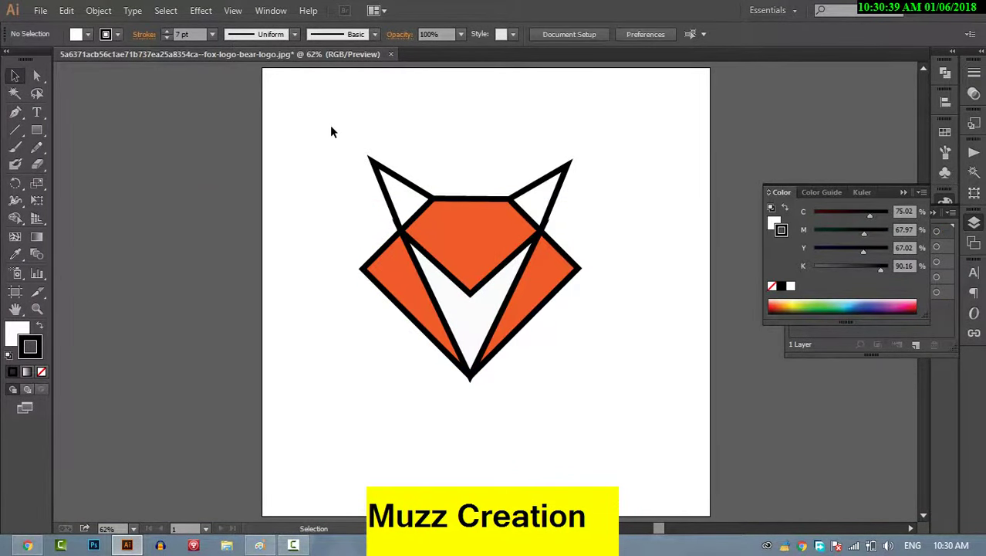
Step: Raise the stroke weight on all four fox parts to 9 pt
left_click_drag(330, 128, 611, 402)
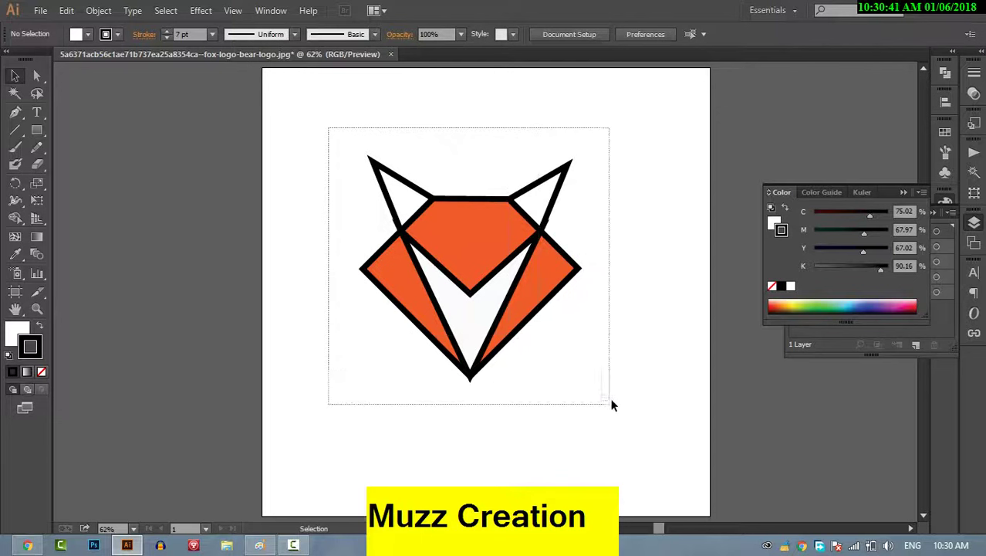
left_click(168, 31)
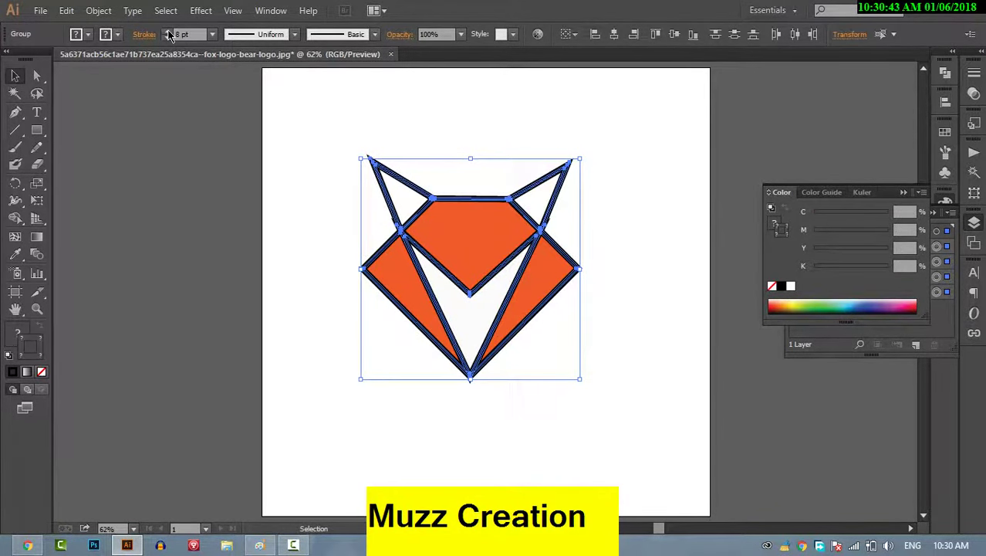
left_click(328, 172)
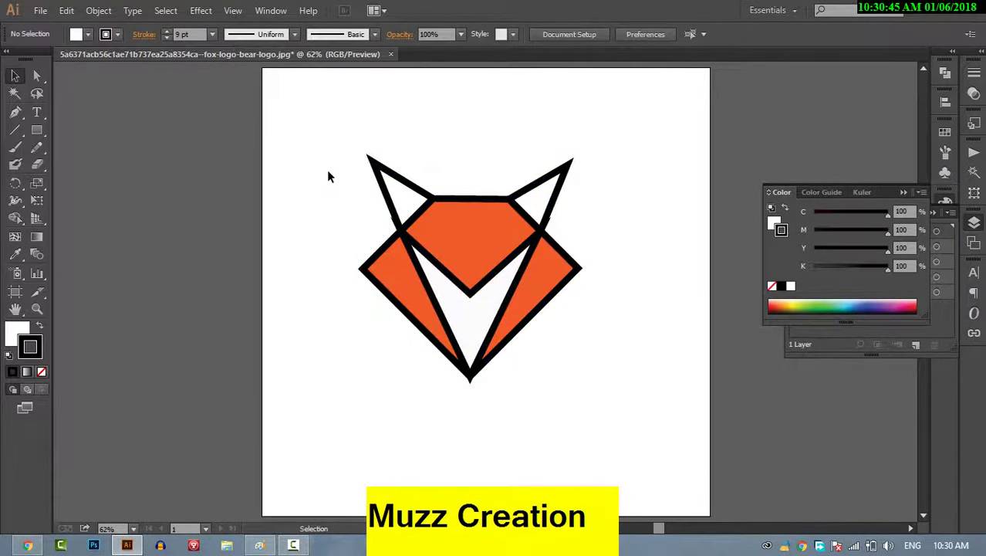